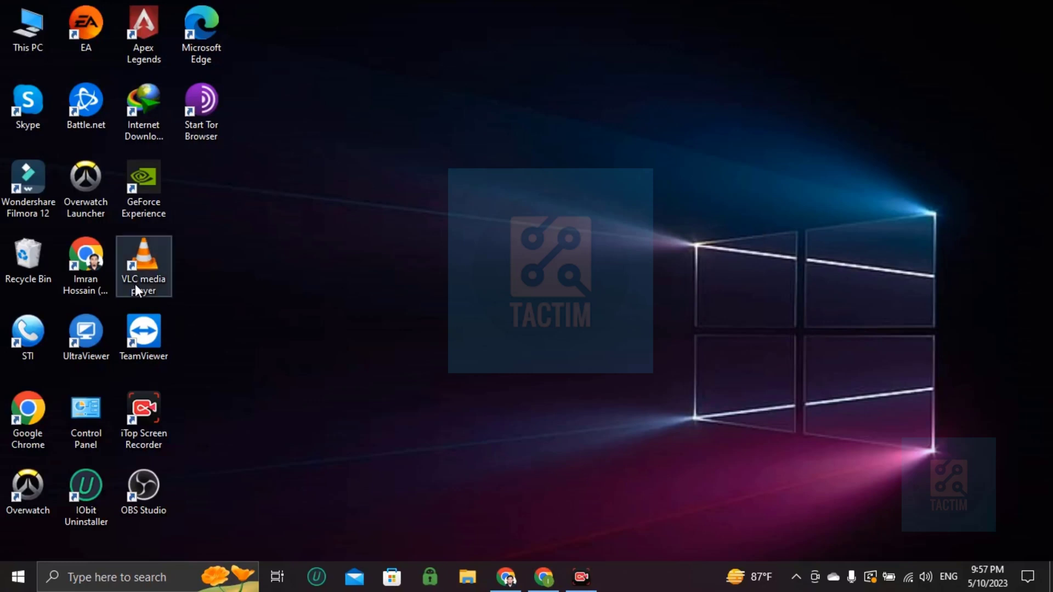
Launch Chrome maximized and load the Canva home page
double_click(108, 264)
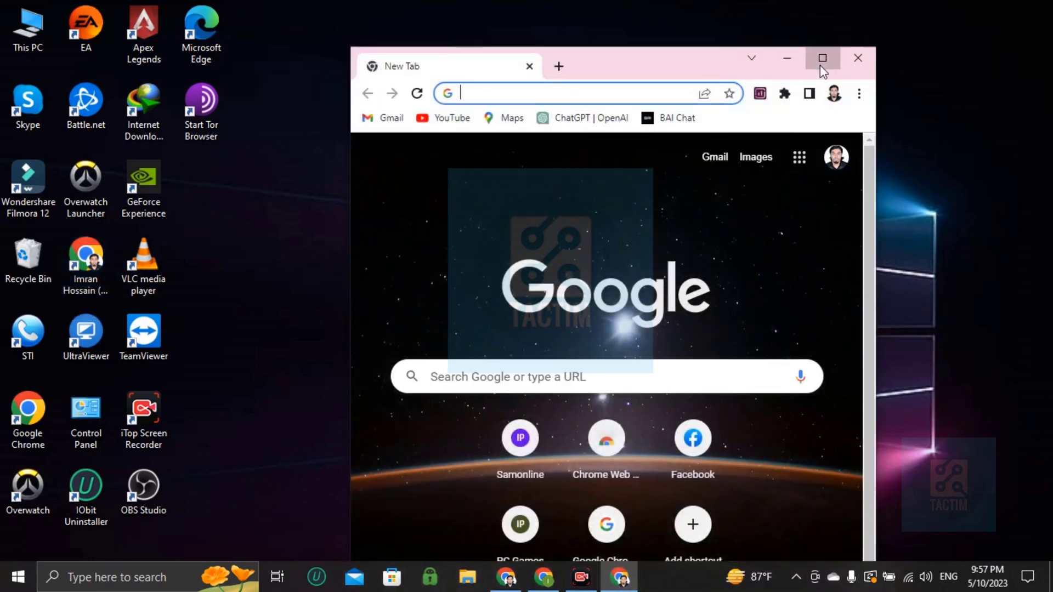
left_click(820, 66)
type("canva.com/download/windows/")
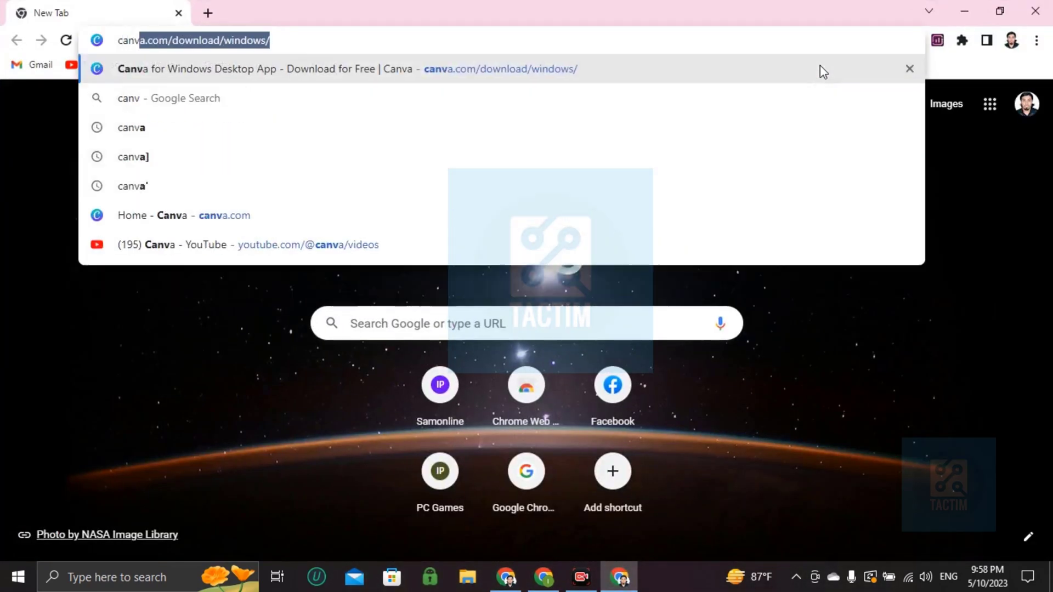
key("Return")
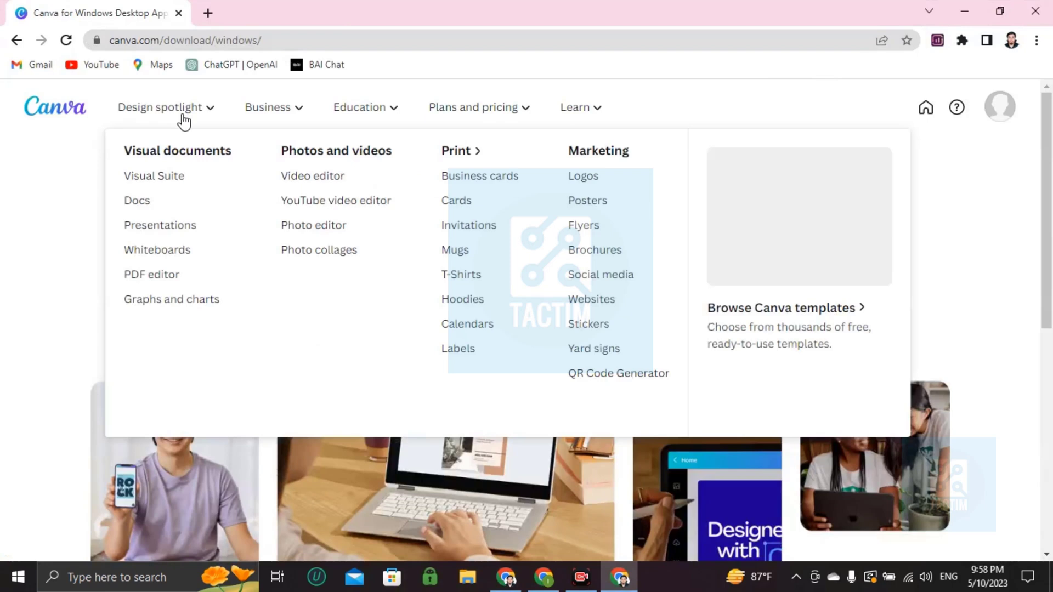
left_click(62, 105)
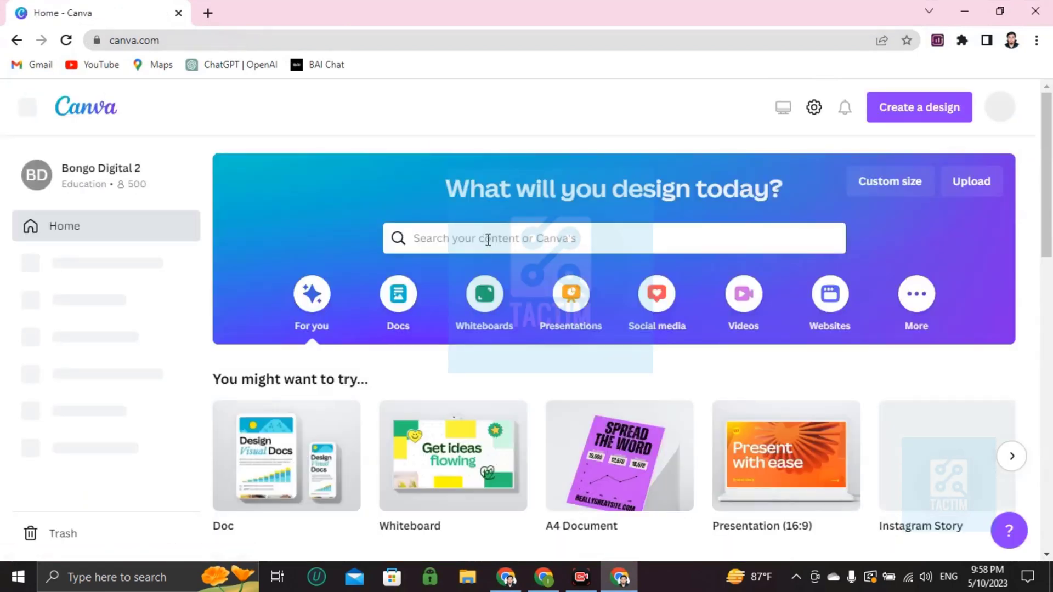
Search Canva templates for 'inquiry form'
left_click(488, 239)
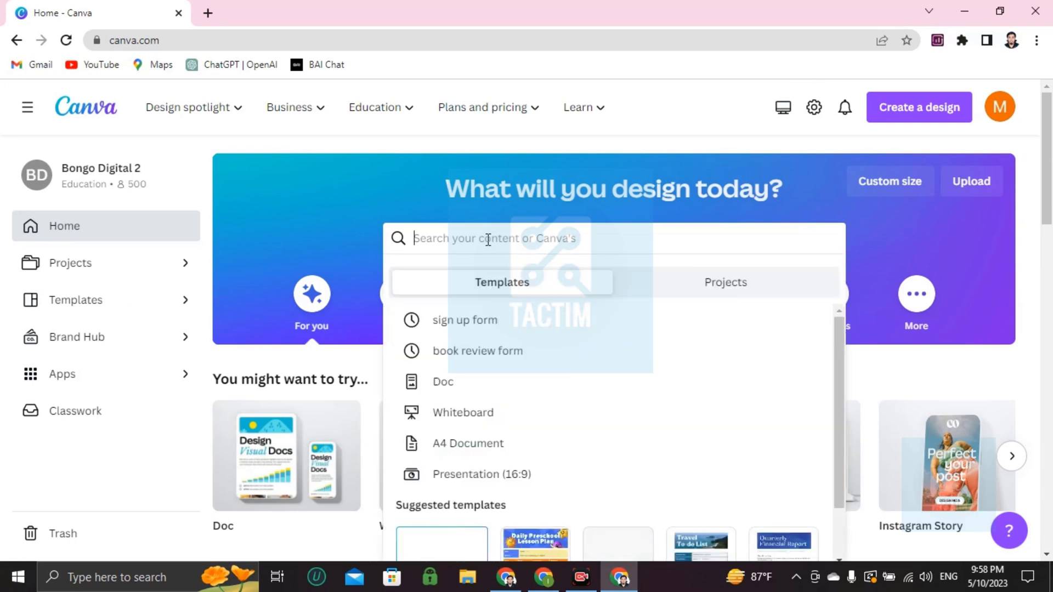
type("inquiry")
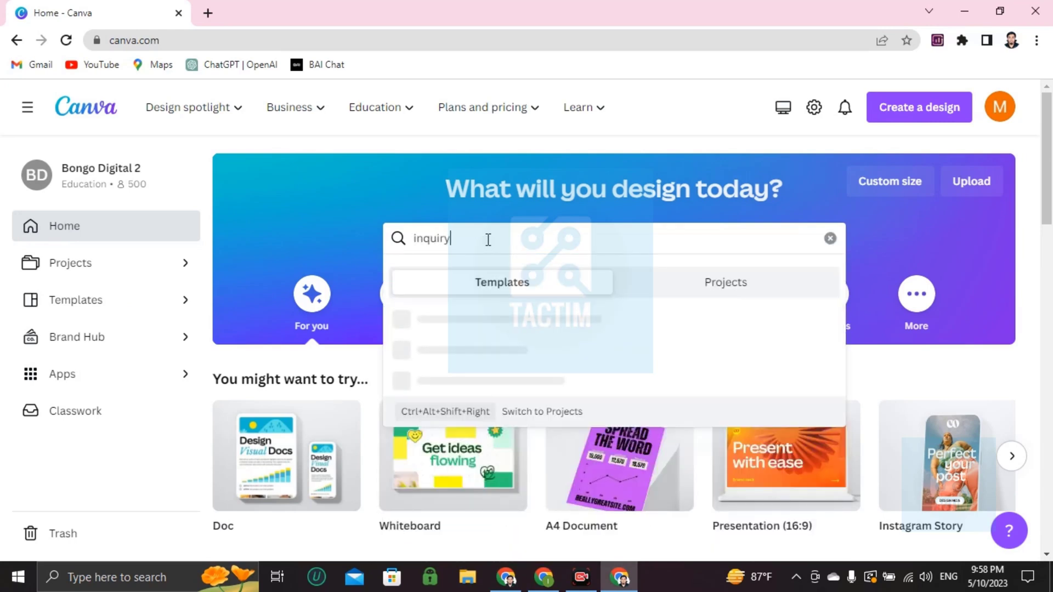
type("rm")
key("Return")
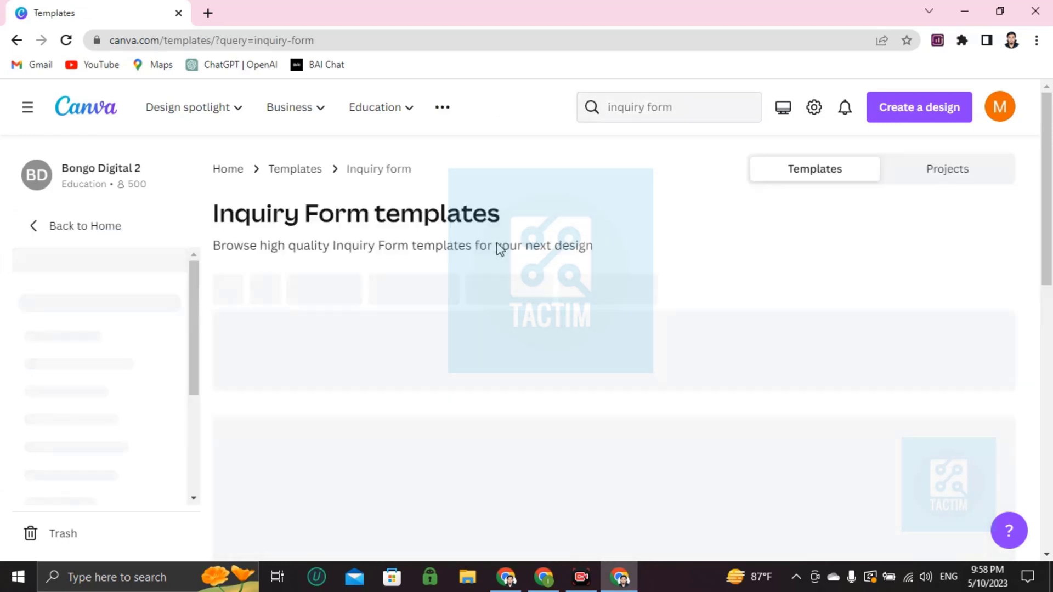
scroll(422, 301, "down", 2)
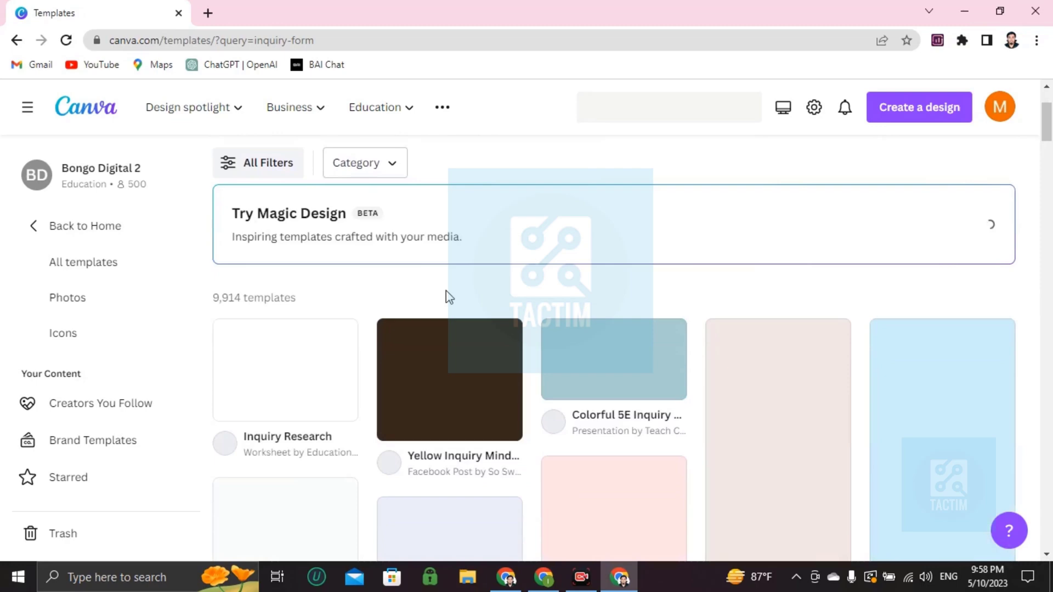
scroll(446, 293, "down", 2)
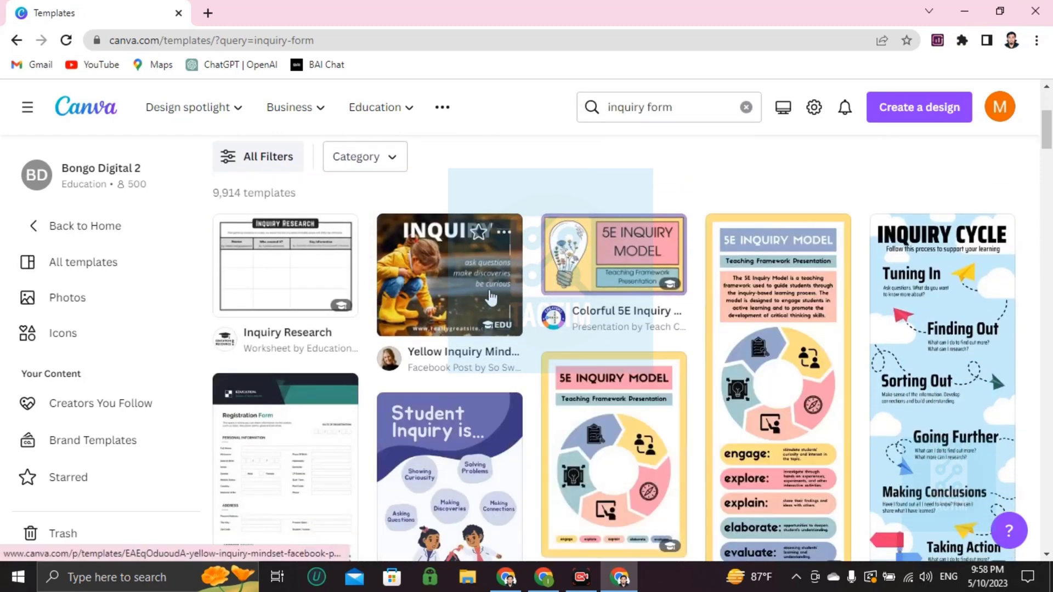
scroll(511, 293, "down", 1)
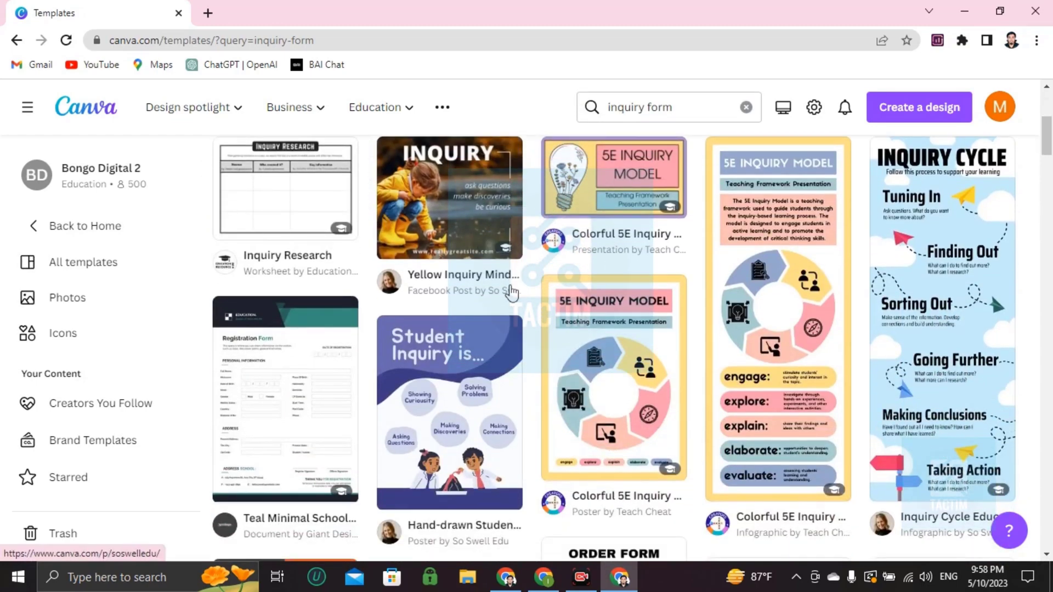
scroll(511, 293, "down", 4)
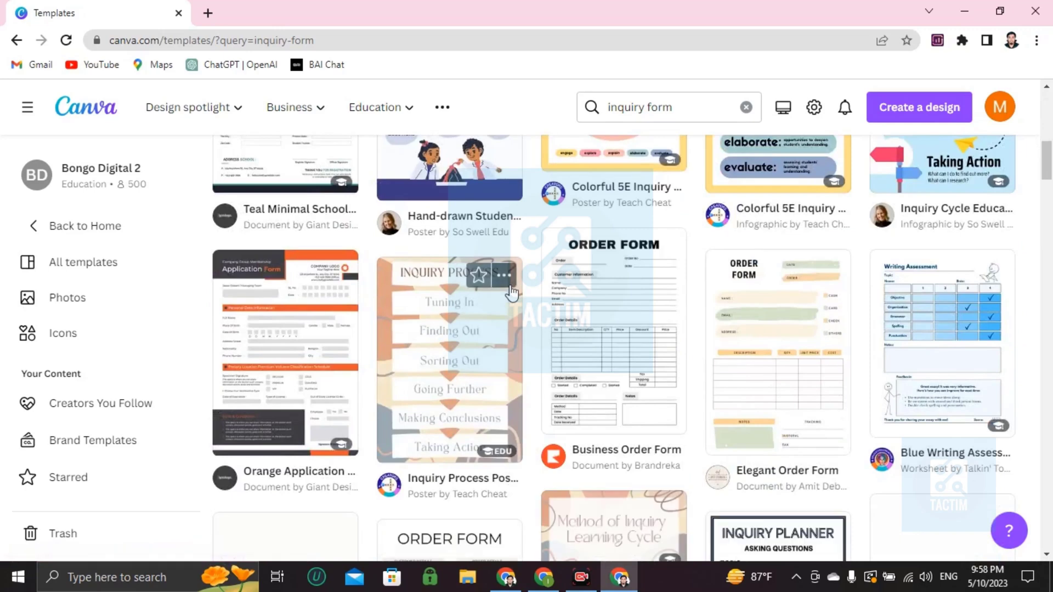
scroll(510, 292, "down", 1)
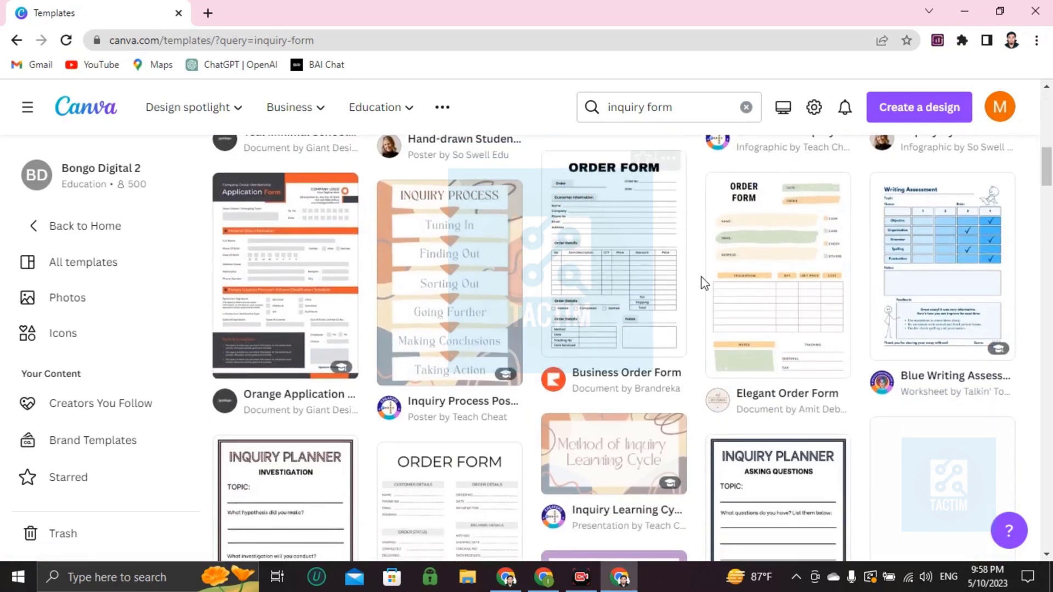
scroll(700, 283, "down", 1)
scroll(691, 301, "down", 1)
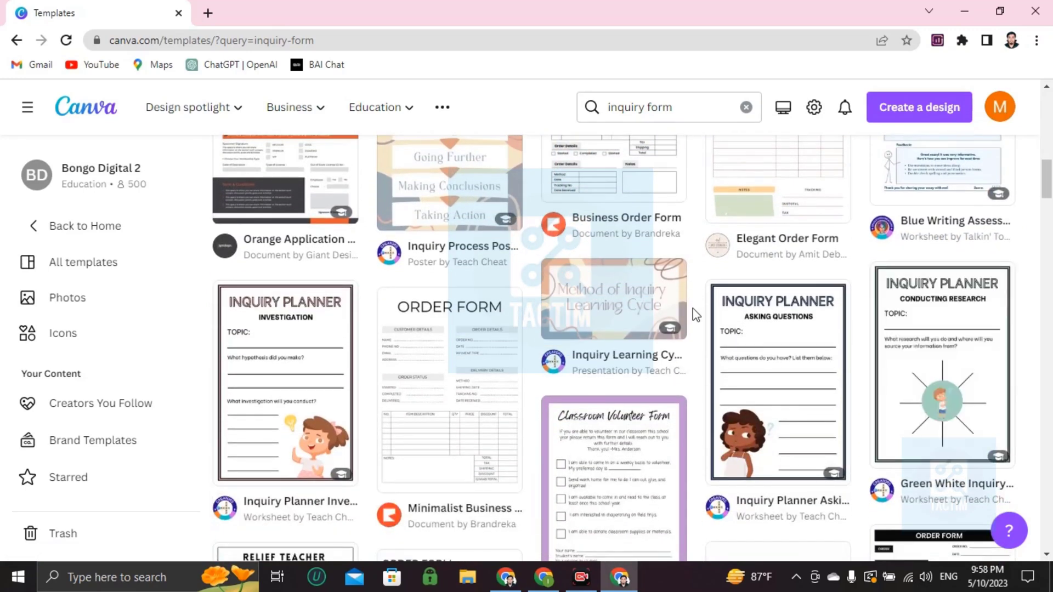
scroll(690, 309, "down", 1)
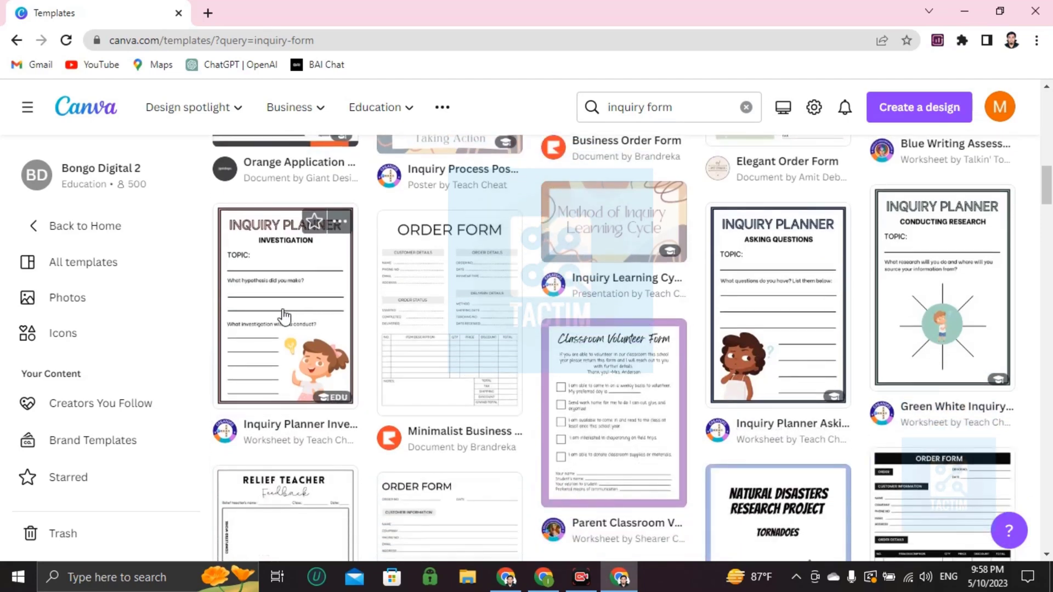
Customize the Inquiry Planner Investigation Worksheet template as a new editable design
left_click(287, 285)
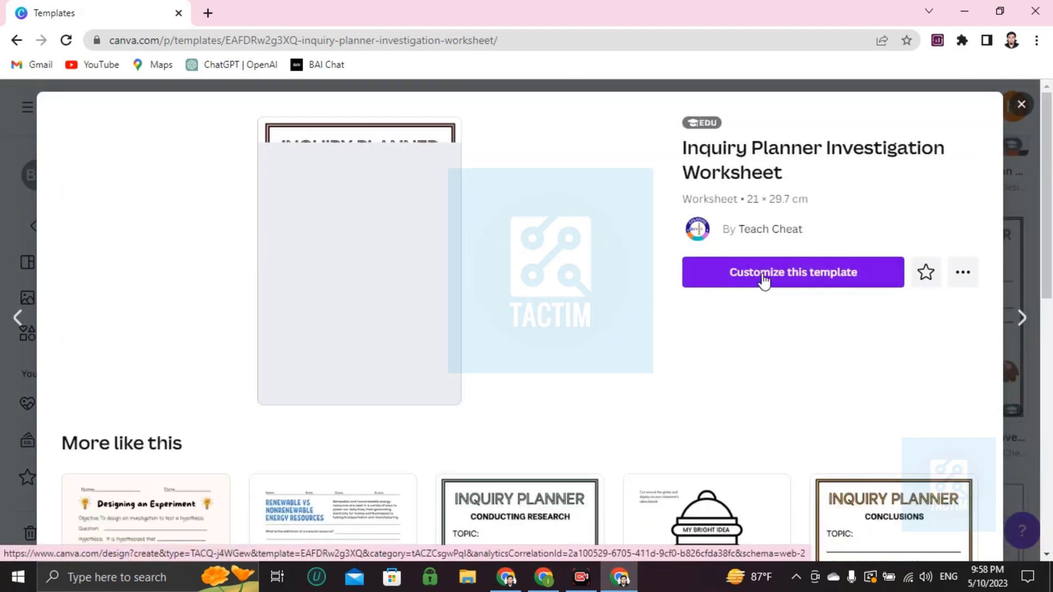
left_click(786, 282)
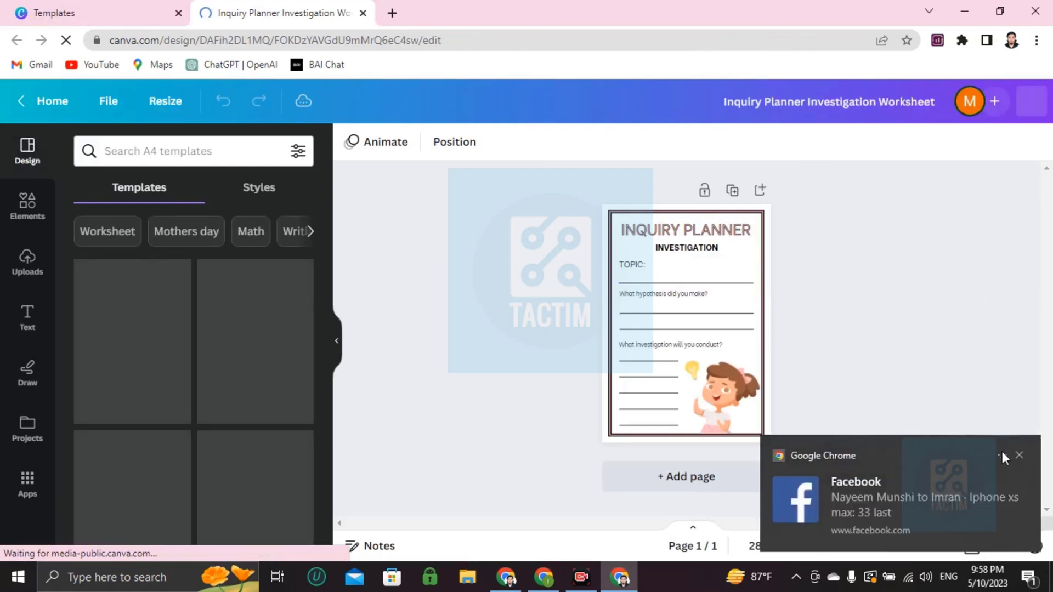
left_click(1020, 455)
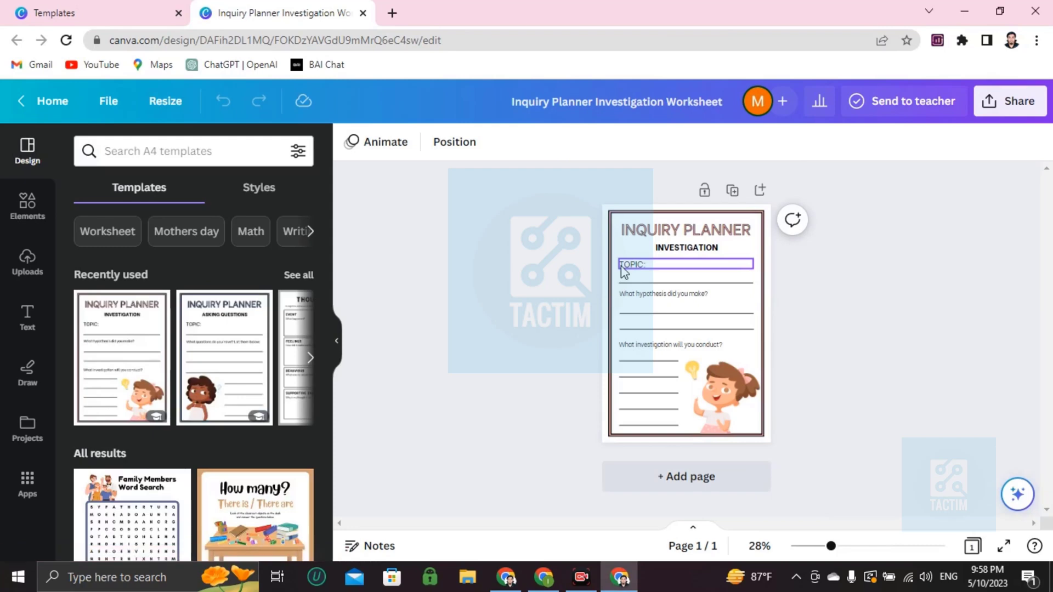
scroll(622, 272, "up", 1)
scroll(622, 272, "up", 1)
scroll(622, 273, "up", 1)
scroll(622, 273, "up", 1)
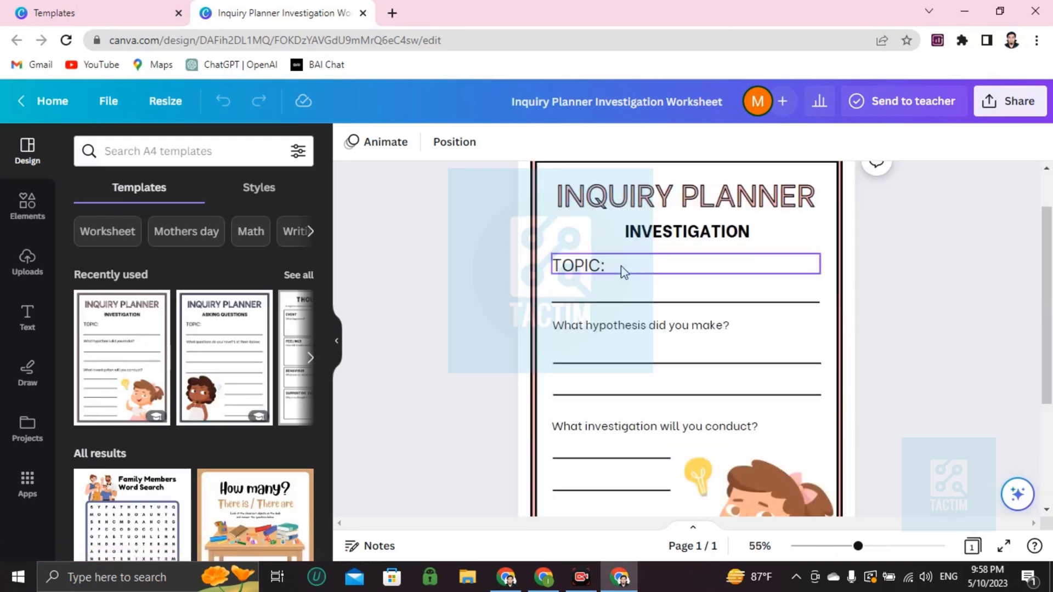
scroll(622, 272, "up", 1)
scroll(623, 272, "up", 1)
scroll(623, 272, "up", 1)
scroll(623, 273, "up", 2)
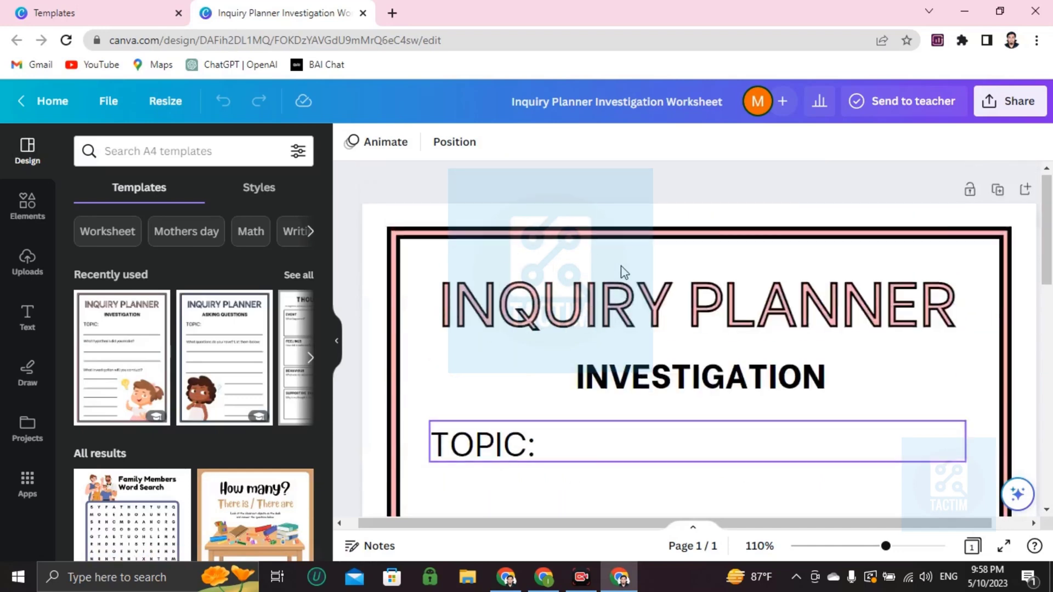
scroll(622, 273, "down", 3)
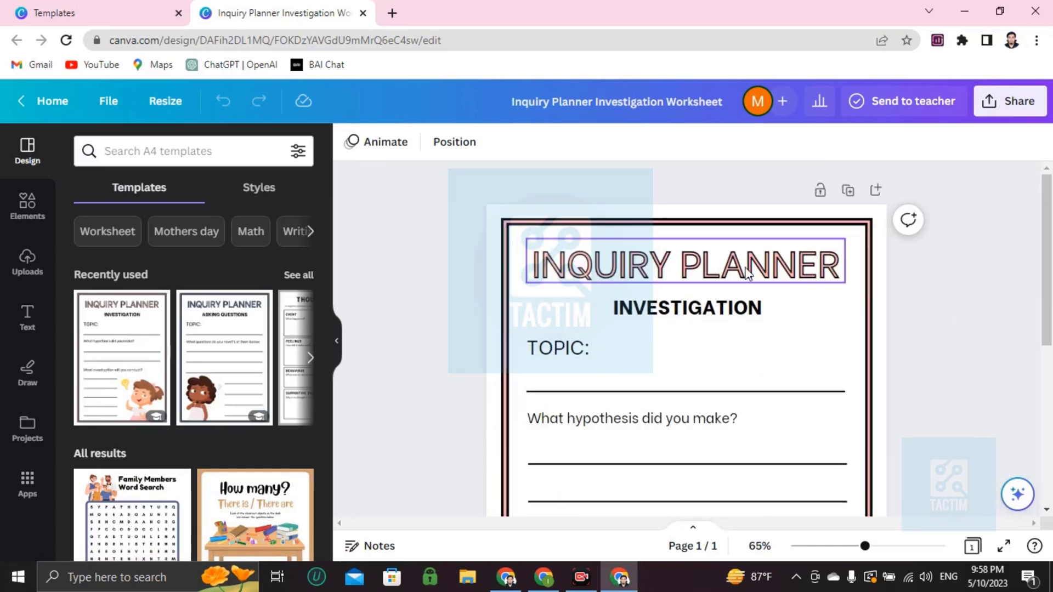
scroll(675, 299, "down", 1)
scroll(604, 249, "down", 2)
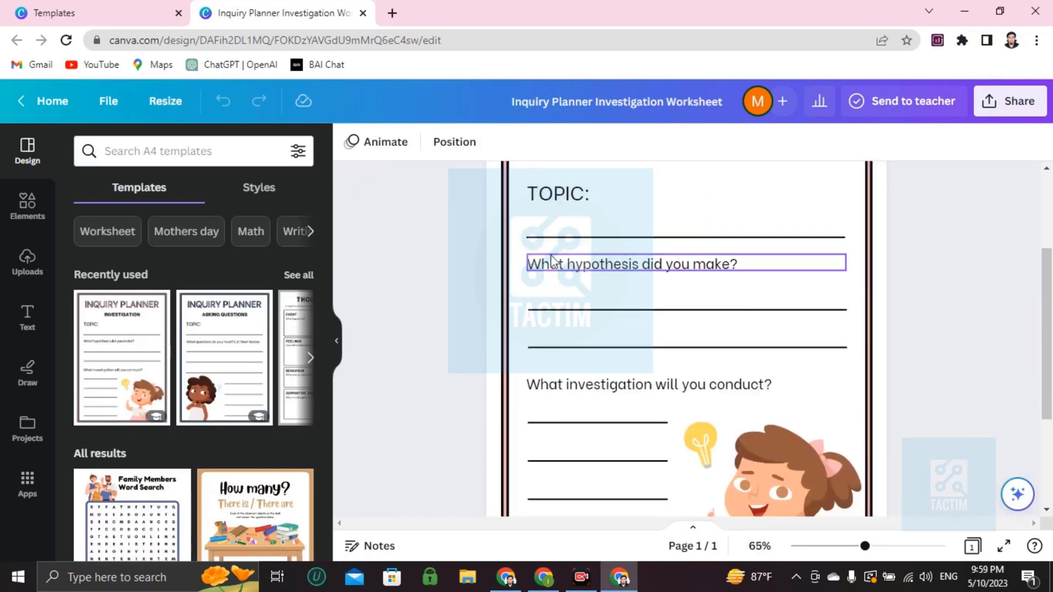
Enter 'Global warming' on the TOPIC answer line and enlarge it
left_click(682, 233)
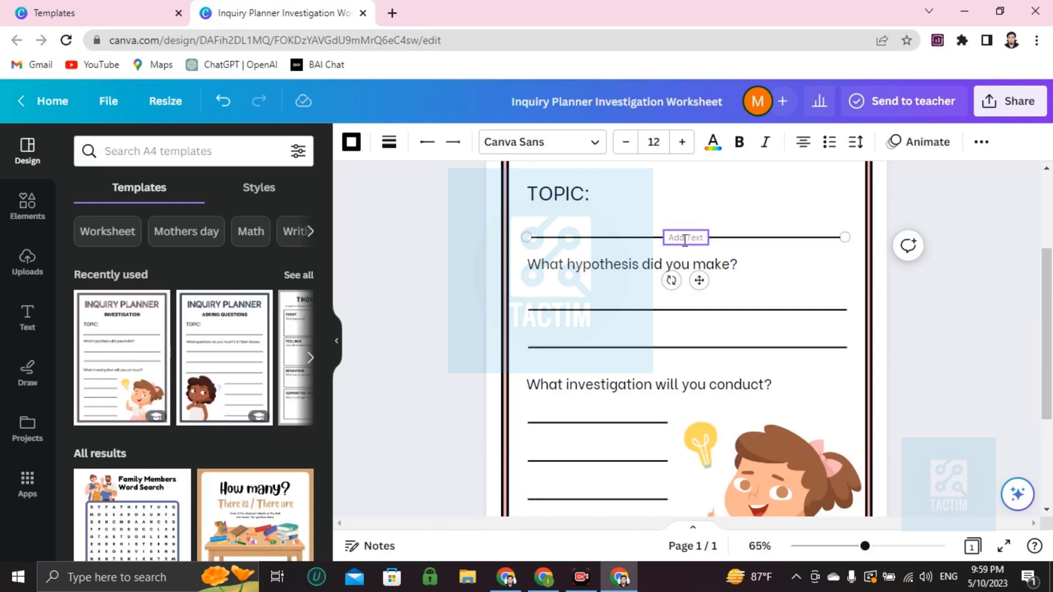
left_click(685, 238)
type("Glob")
type("aeming")
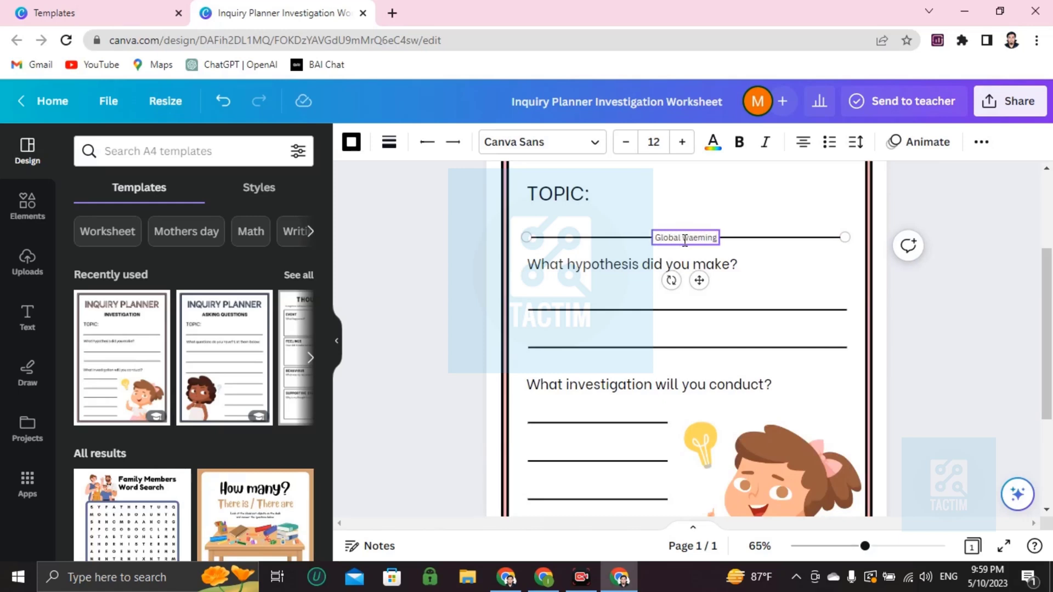
key("BackSpace")
key("BackSpace")
key("BackSpace")
key("BackSpace")
key("BackSpace")
key("BackSpace")
left_click(682, 142)
left_click(681, 142)
left_click(682, 141)
left_click(681, 142)
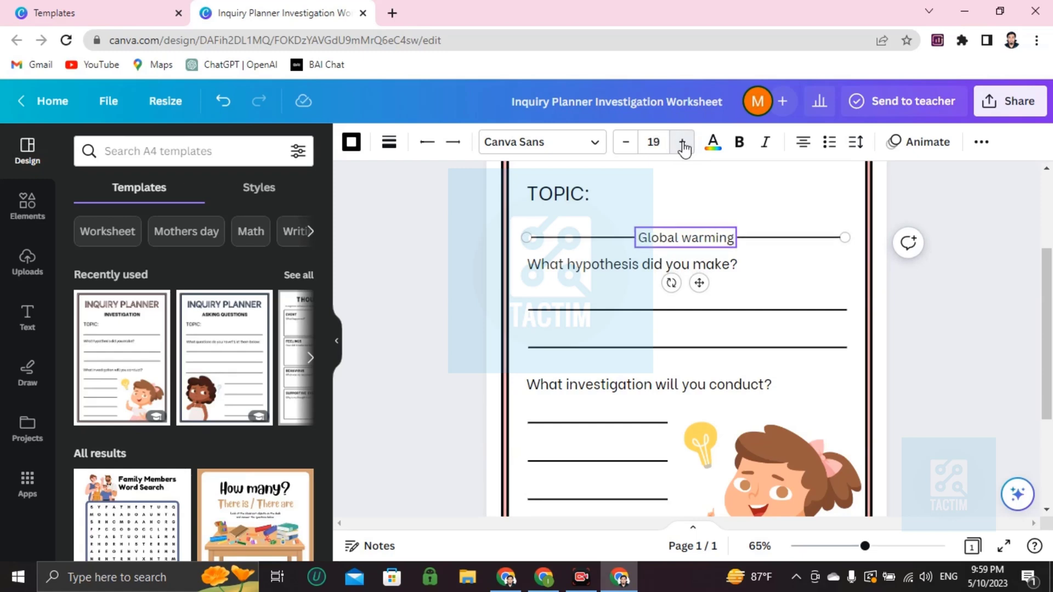
left_click(681, 142)
left_click(682, 142)
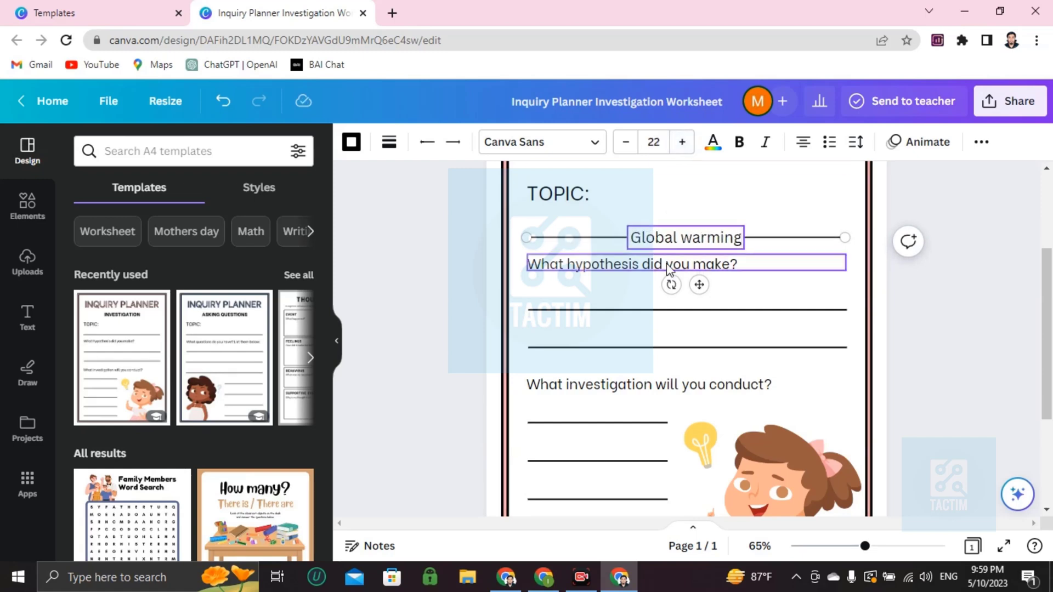
Style the Global warming text red, bold and italic
triple_click(665, 237)
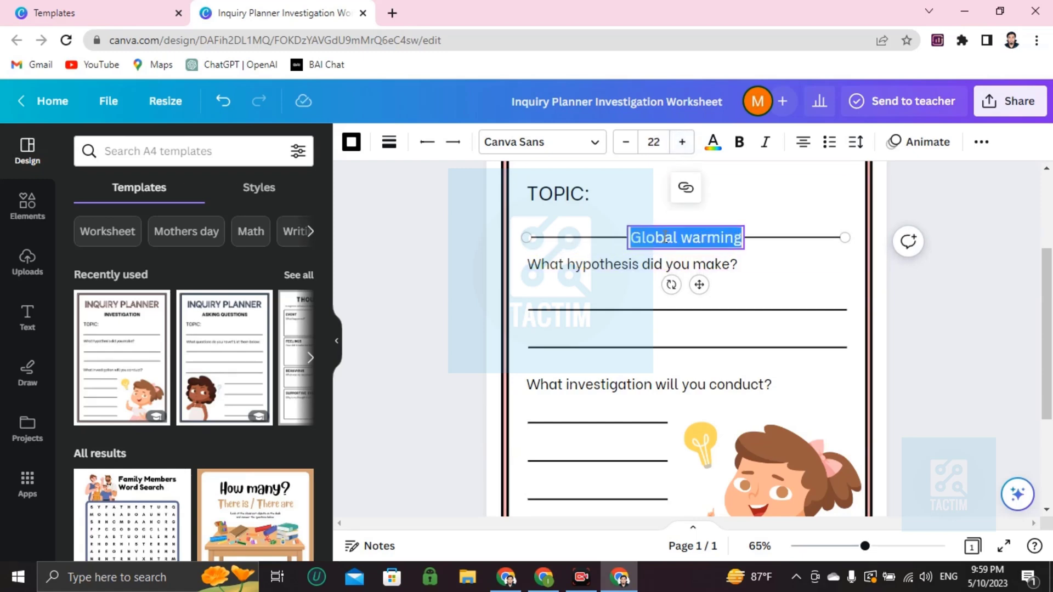
left_click(714, 141)
scroll(140, 412, "down", 3)
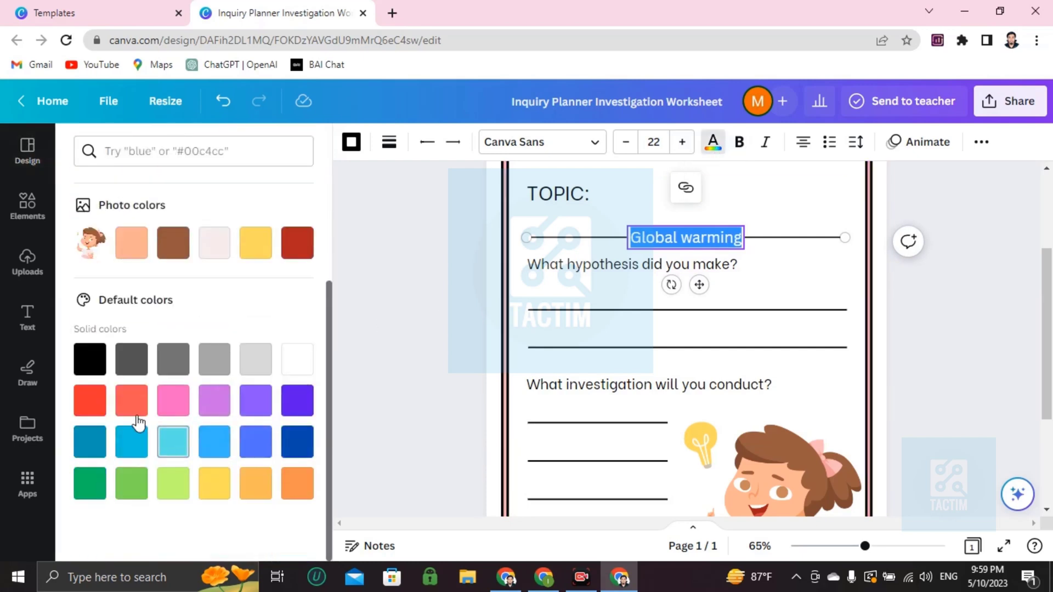
left_click(92, 408)
left_click(729, 275)
left_click(713, 234)
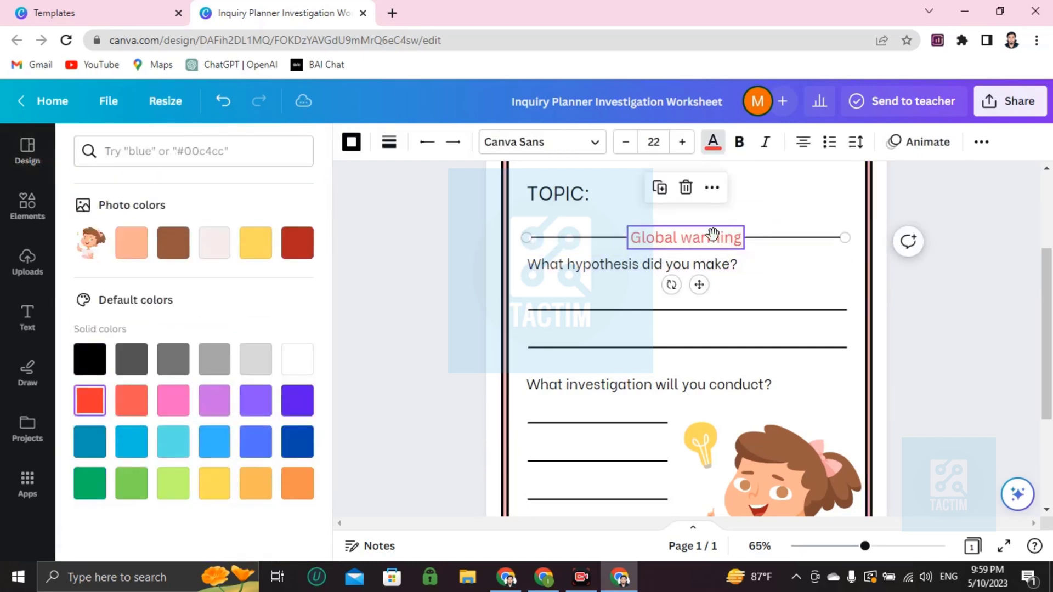
triple_click(707, 240)
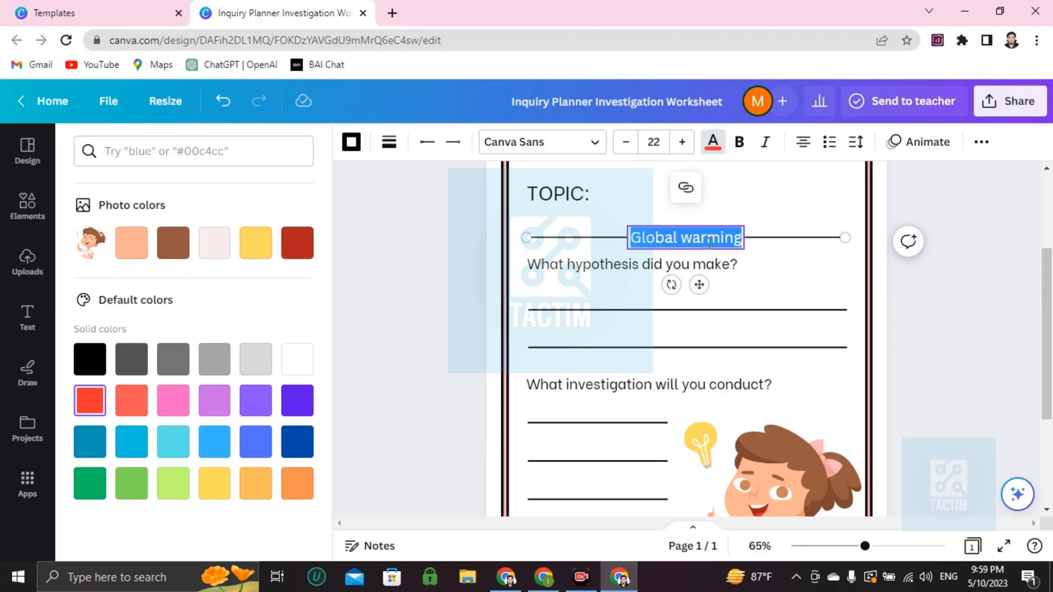
left_click(739, 142)
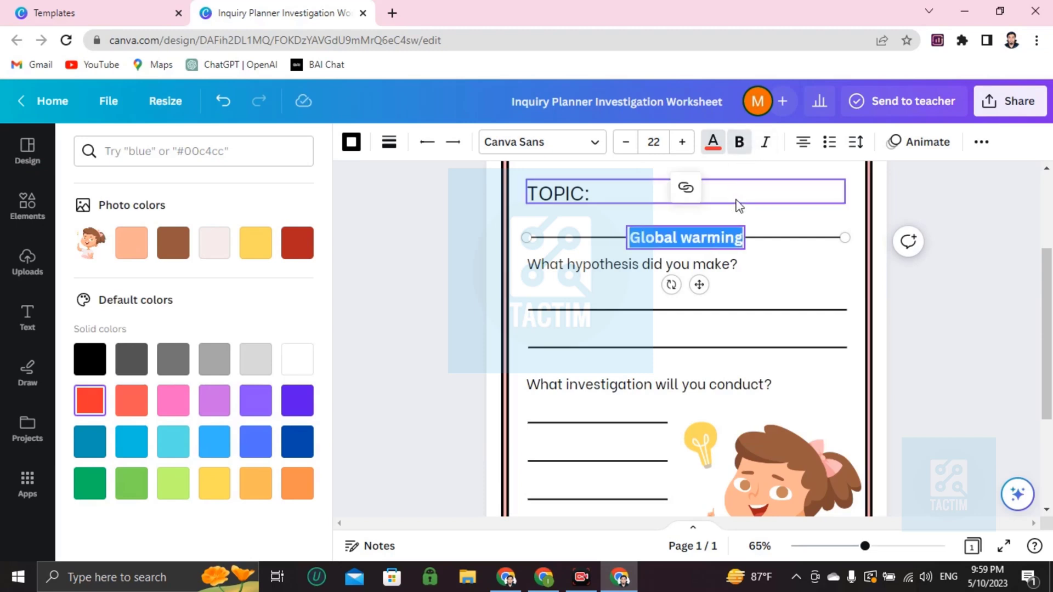
left_click(766, 152)
left_click(700, 267)
Replace the hypothesis question with 'what is the purpose of your life?'
left_click(605, 319)
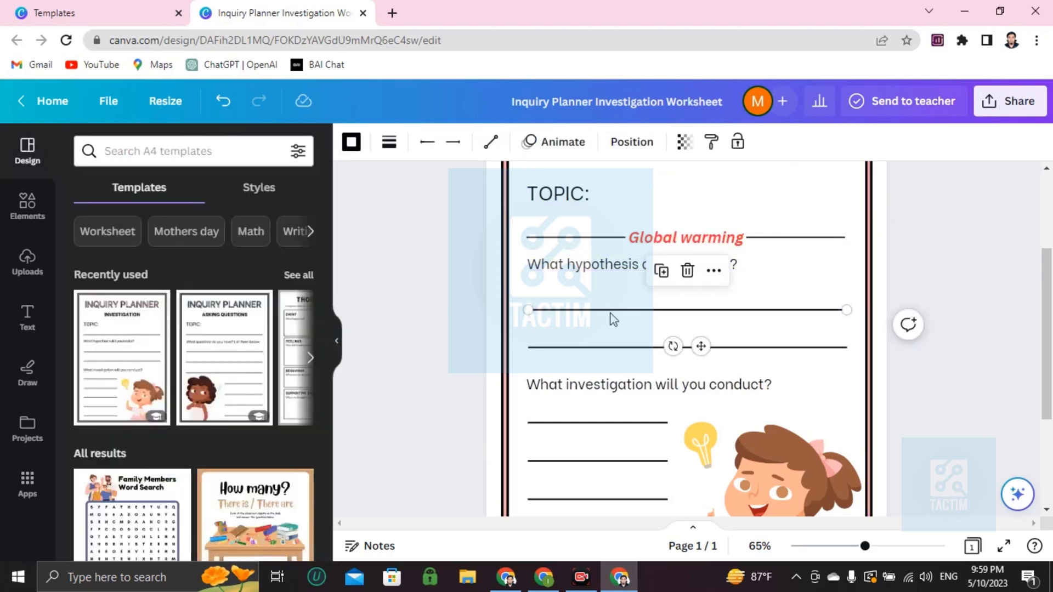
left_click(600, 271)
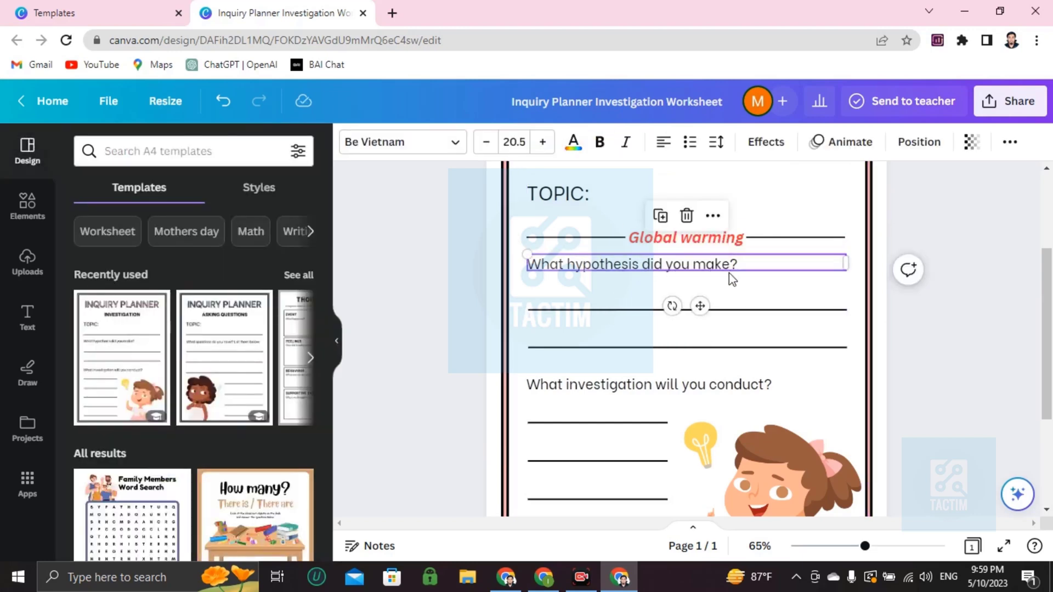
left_click(629, 265)
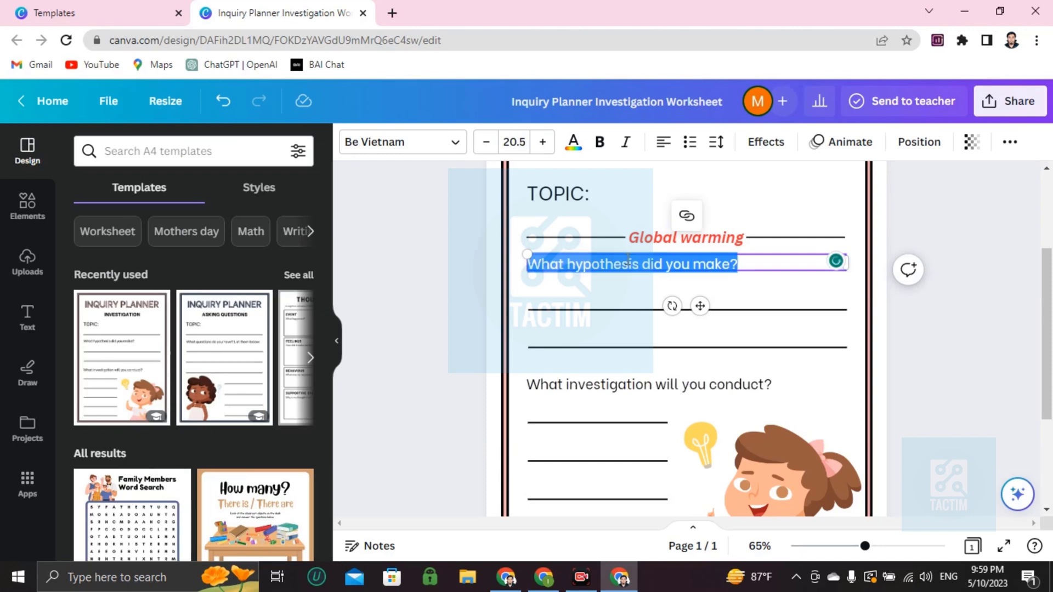
key("BackSpace")
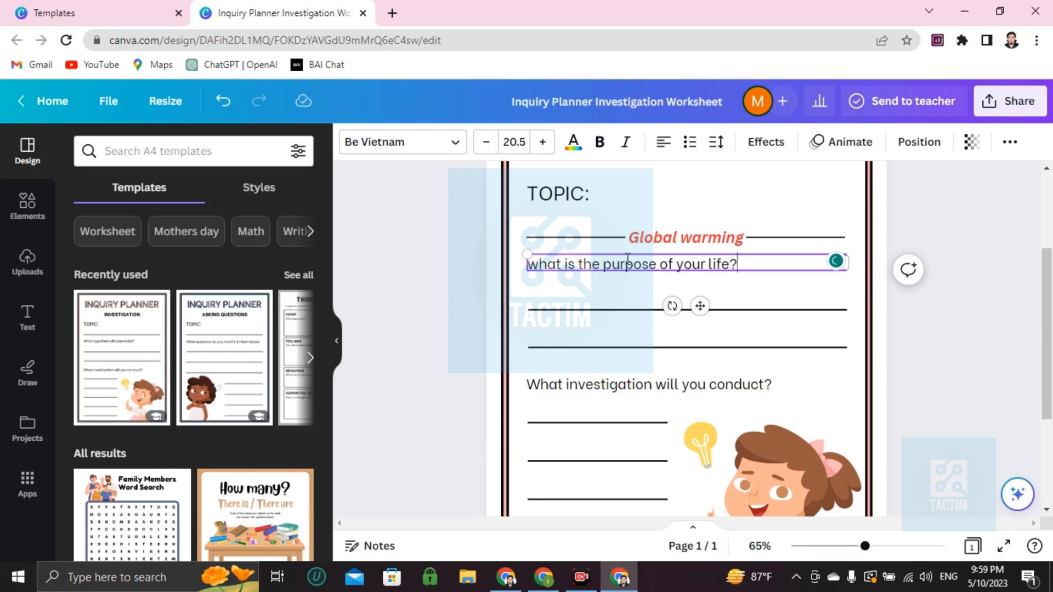
Answer 'i have some difficulties in life,' on the first line and raise its size to 17
left_click(688, 309)
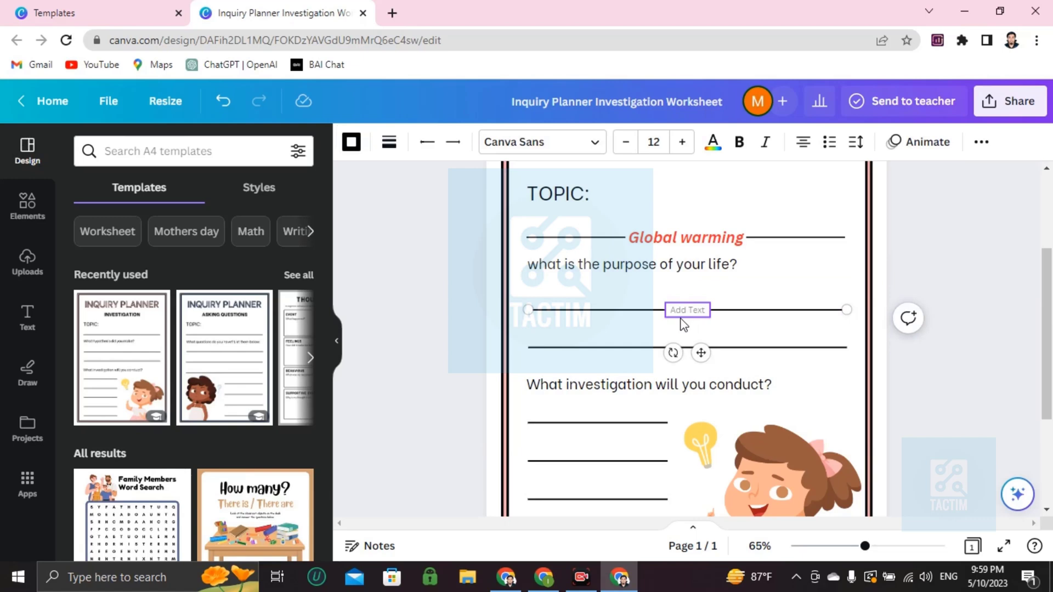
left_click(682, 312)
type("som")
key("BackSpace")
key("BackSpace")
key("BackSpace")
type("some di")
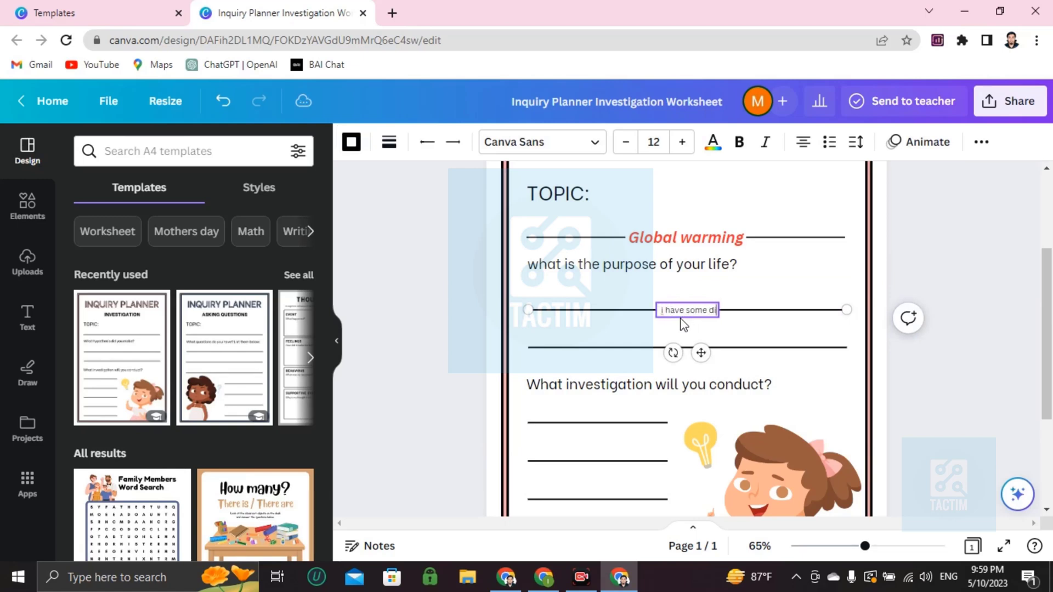
type("fficu")
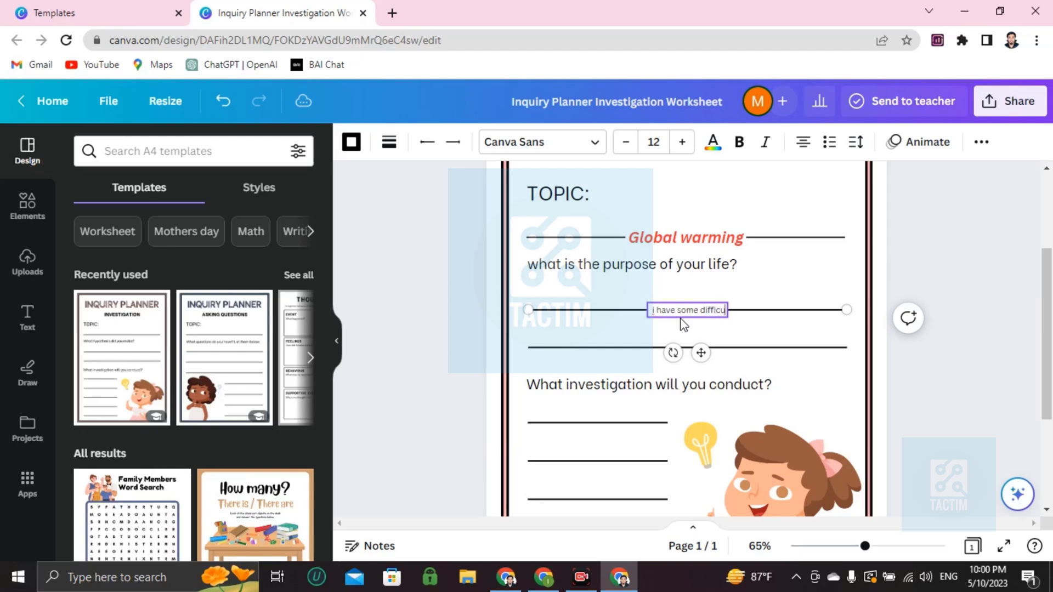
type("lties in life.e.")
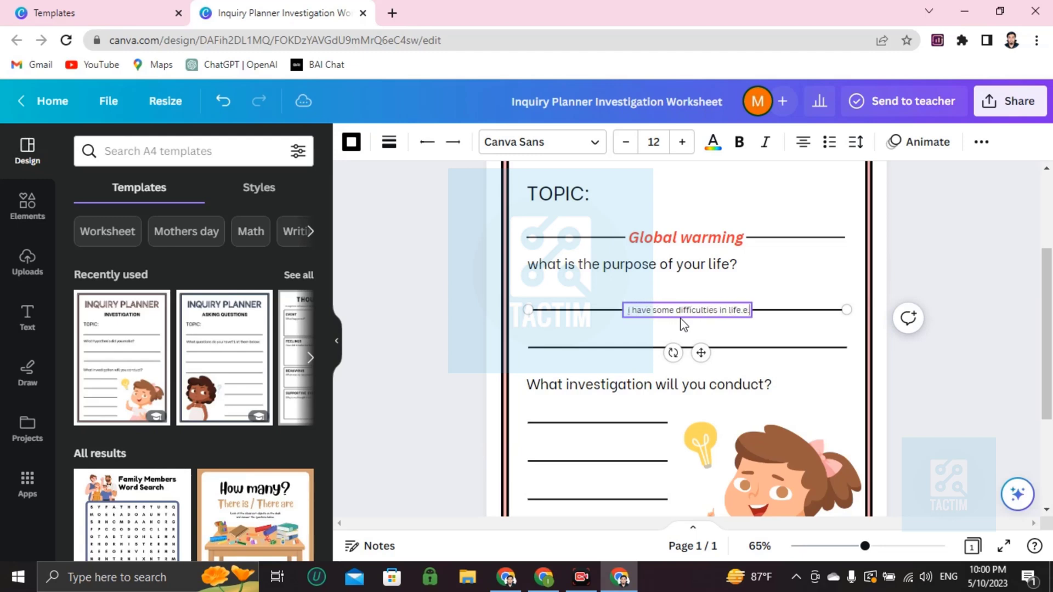
type(".....")
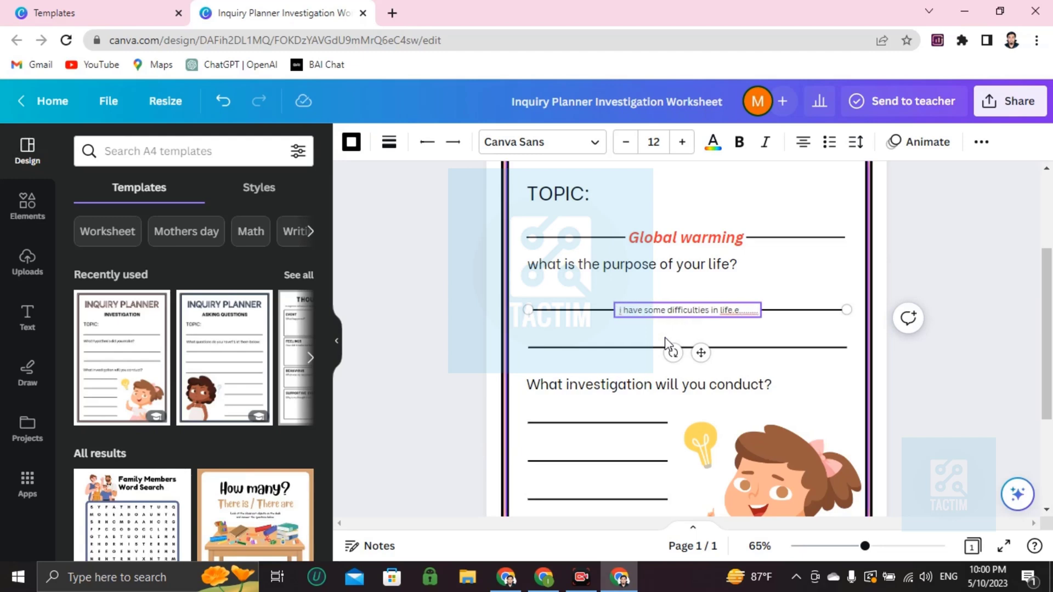
triple_click(680, 311)
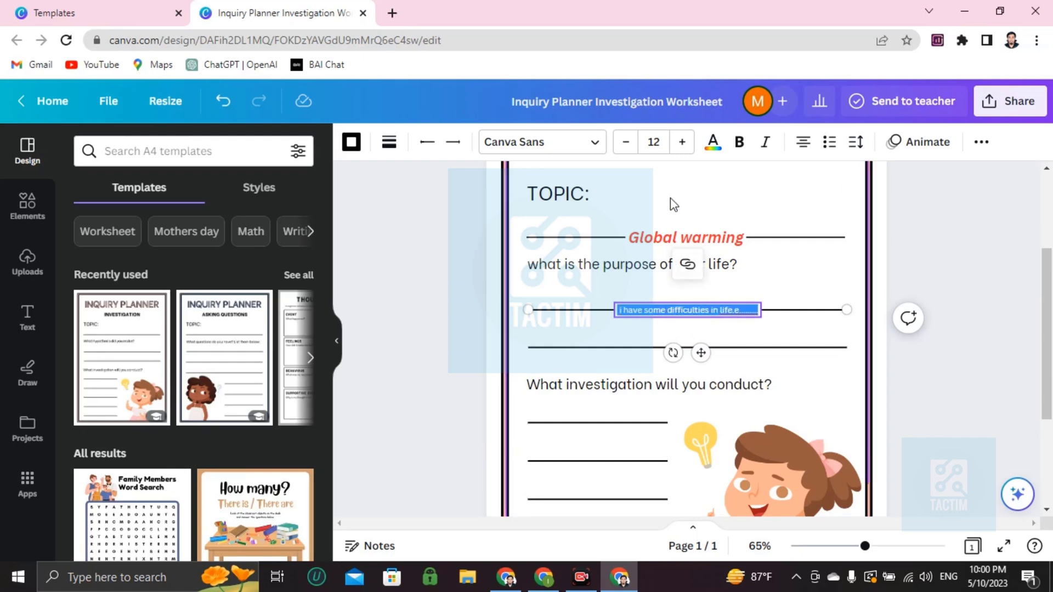
left_click(681, 143)
left_click(681, 142)
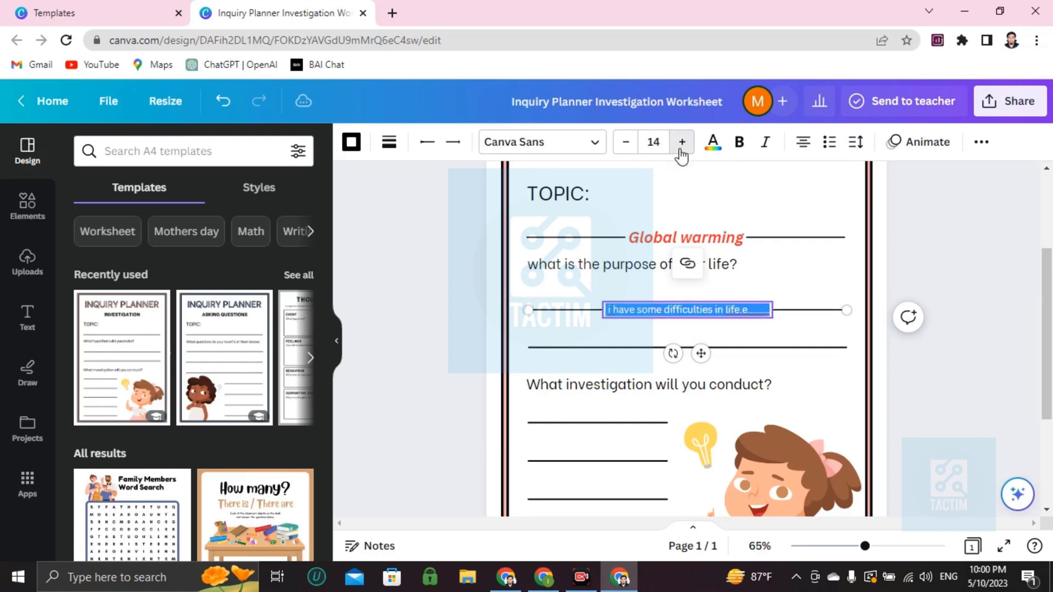
scroll(611, 407, "down", 2)
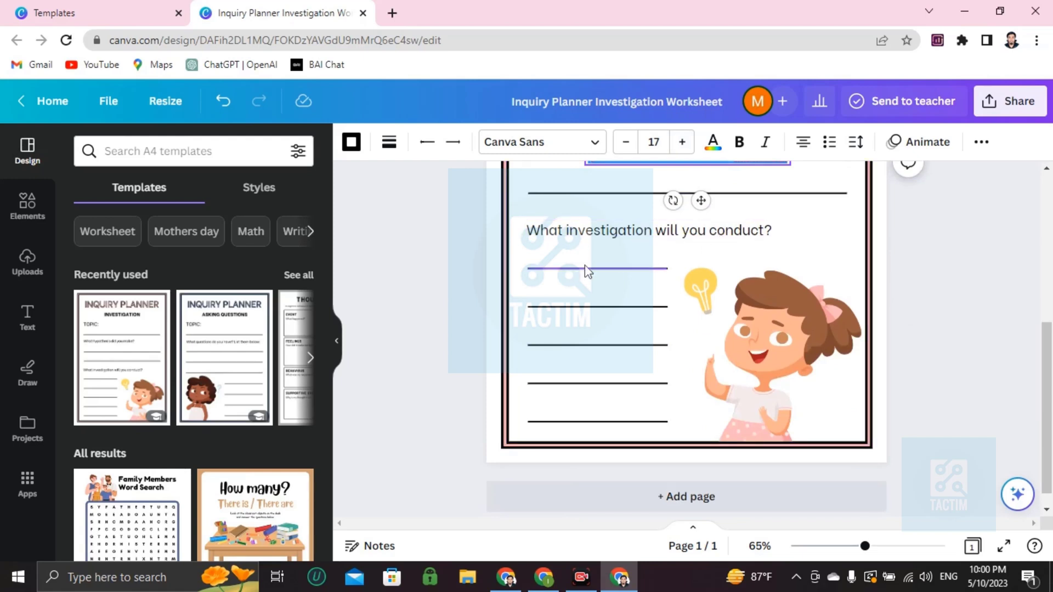
Answer 'I have conducted' under the investigation question and delete the girl illustration
left_click(587, 272)
double_click(595, 272)
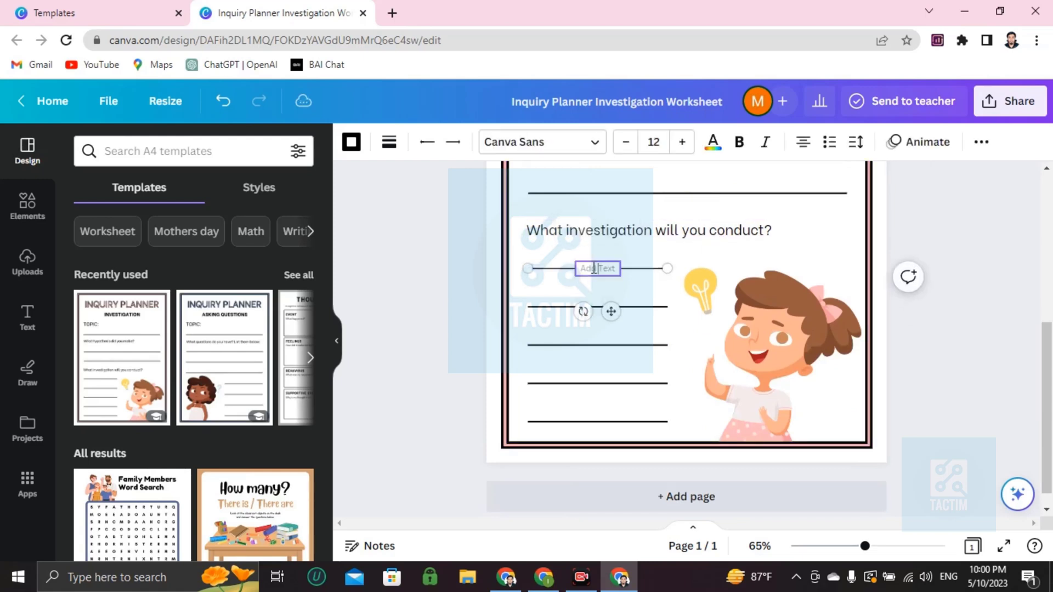
type("Wha")
type("uced =dkjs")
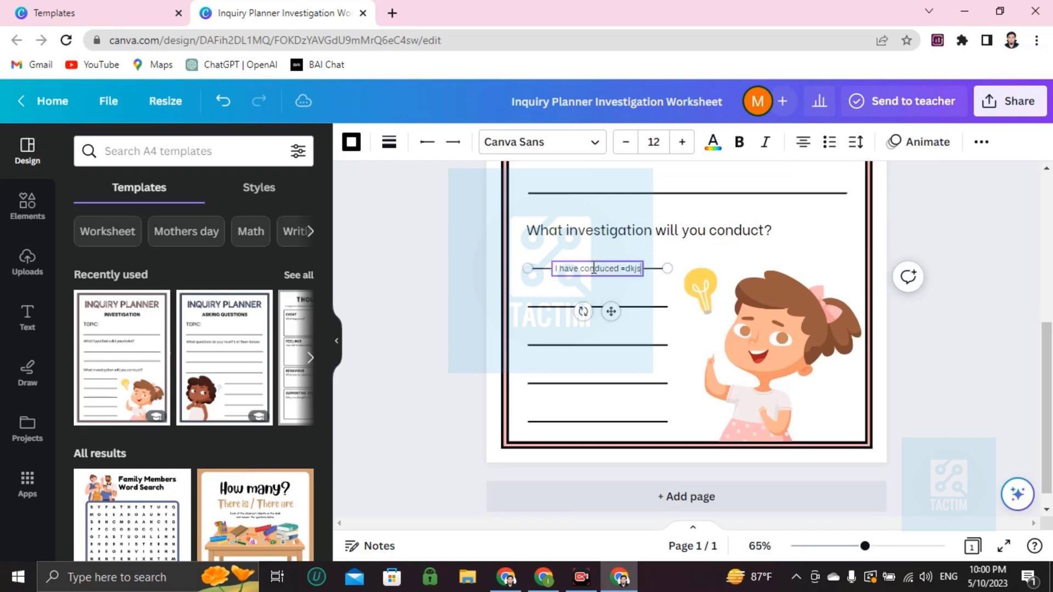
type("ndankjnjasnds")
left_click(783, 338)
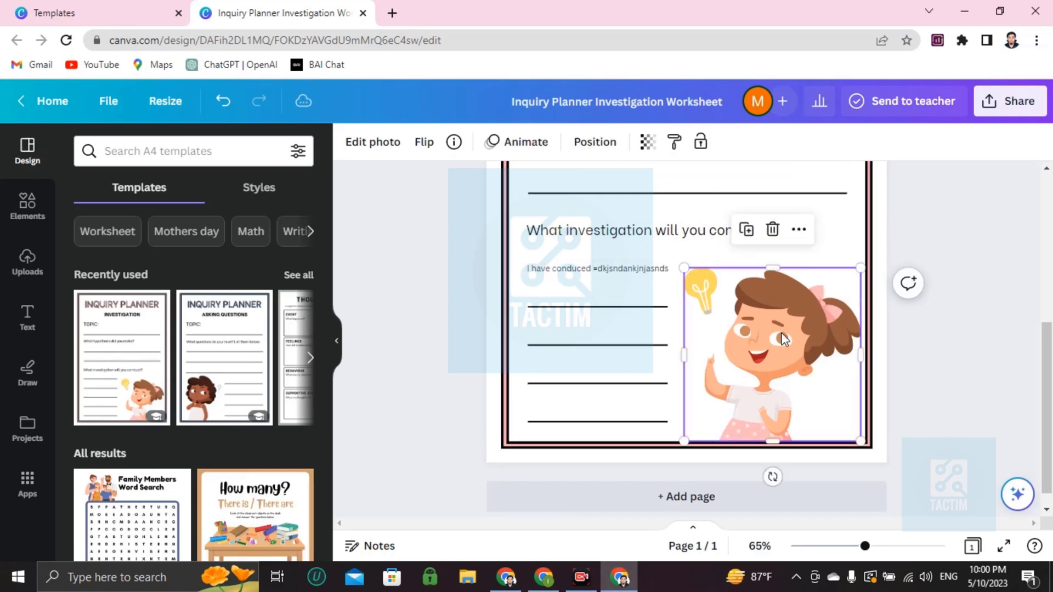
key("Delete")
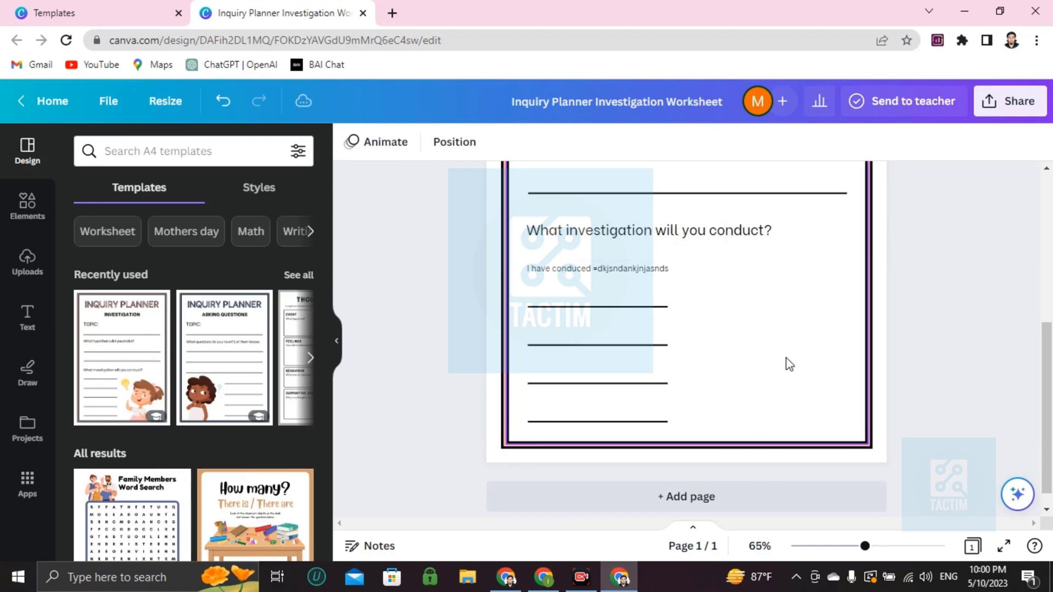
scroll(786, 365, "up", 5)
scroll(782, 349, "down", 5)
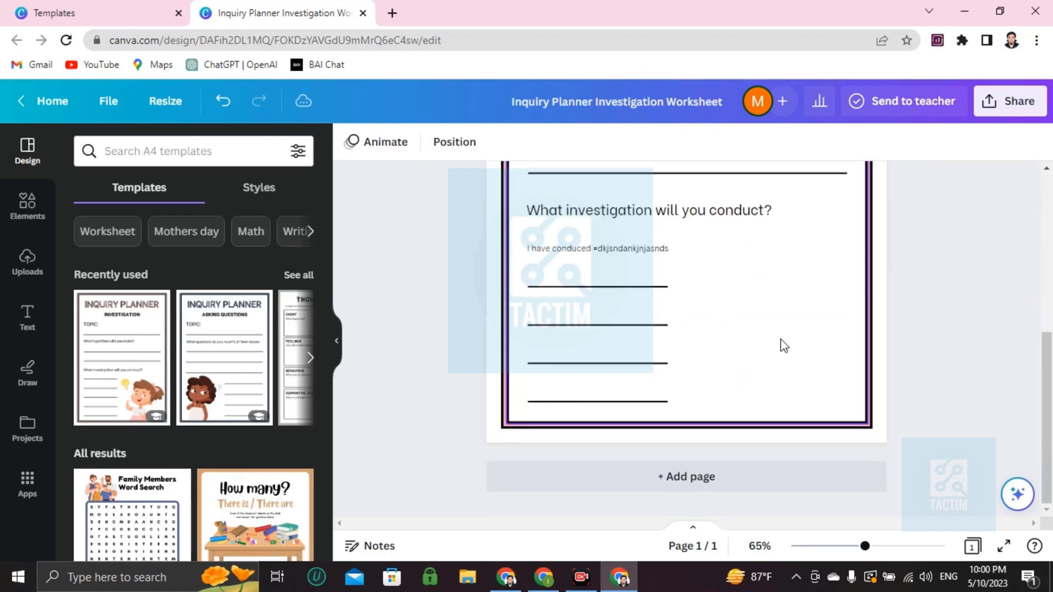
scroll(773, 331, "up", 5)
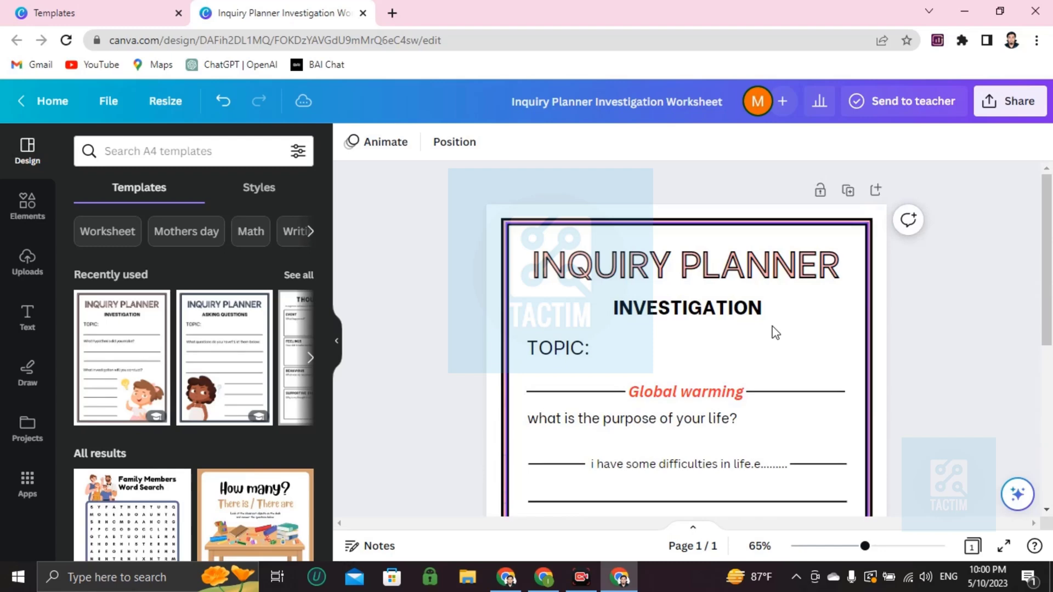
scroll(774, 332, "down", 5)
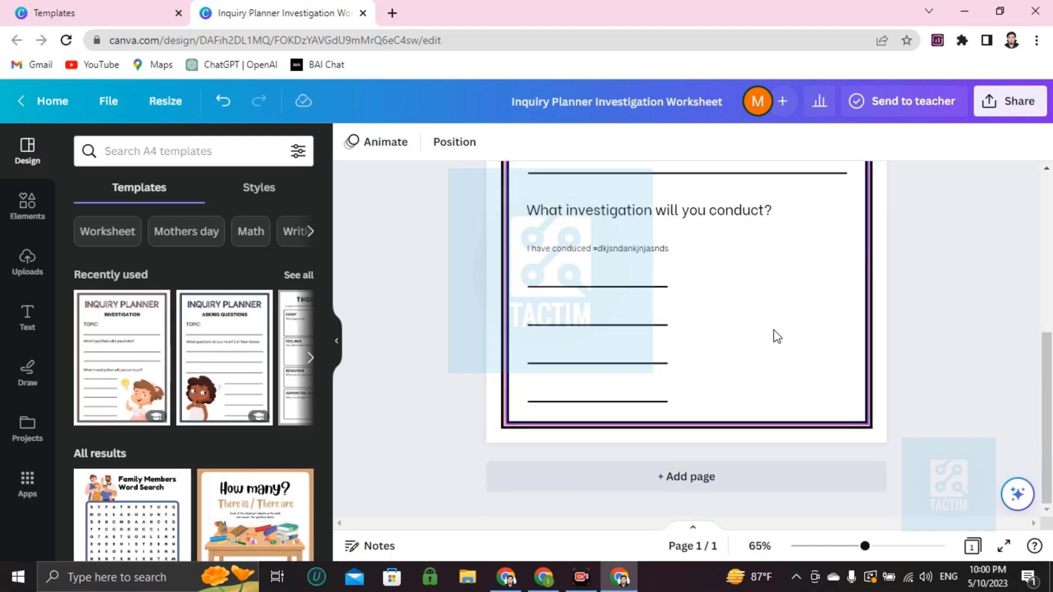
Add a circle photo frame from the Elements search for 'frame'
left_click(29, 210)
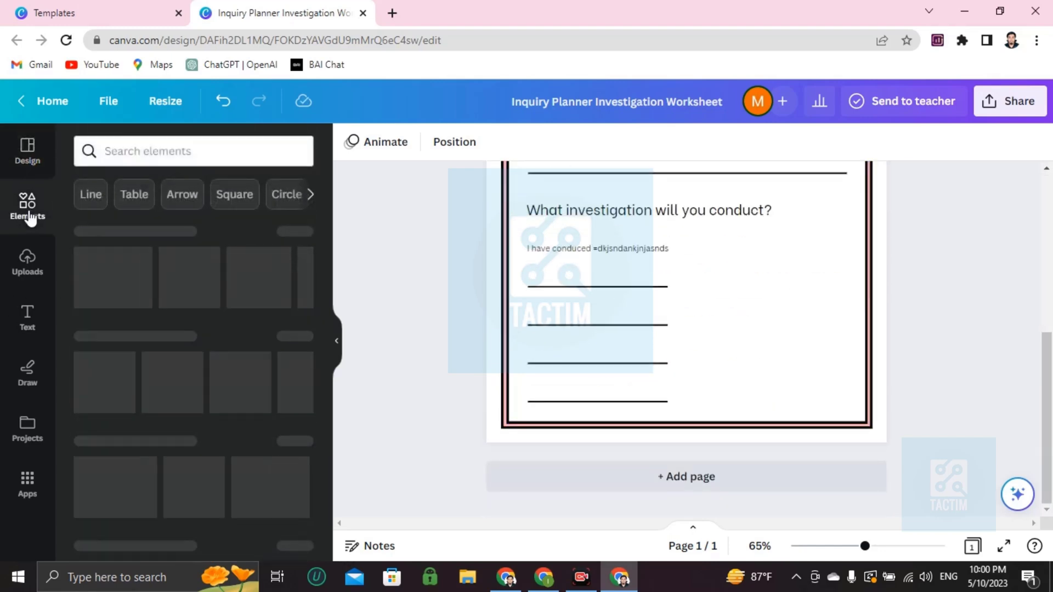
left_click(149, 151)
type("frame")
key("Return")
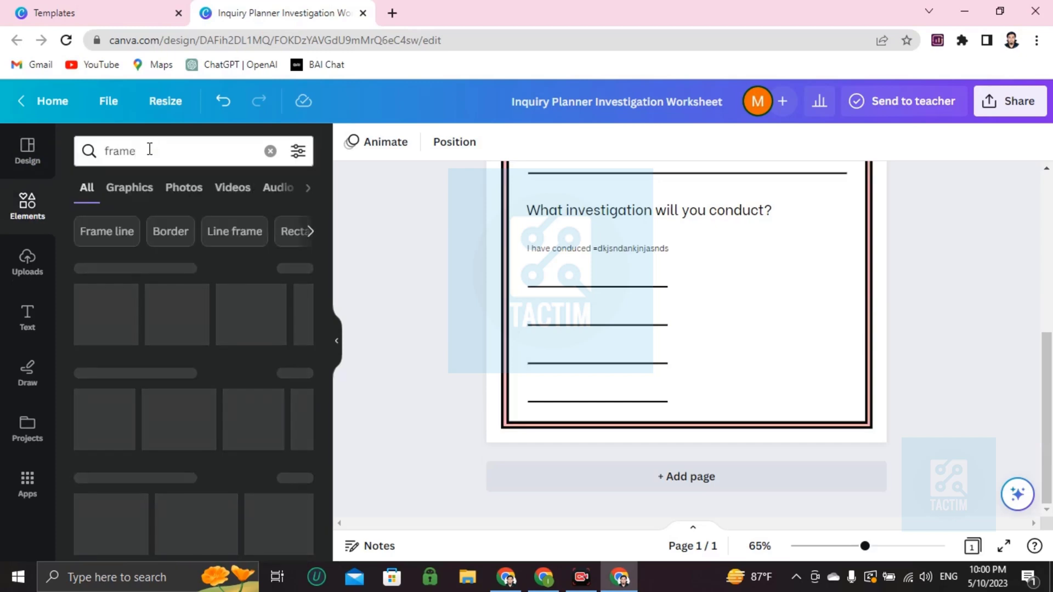
left_click(91, 301)
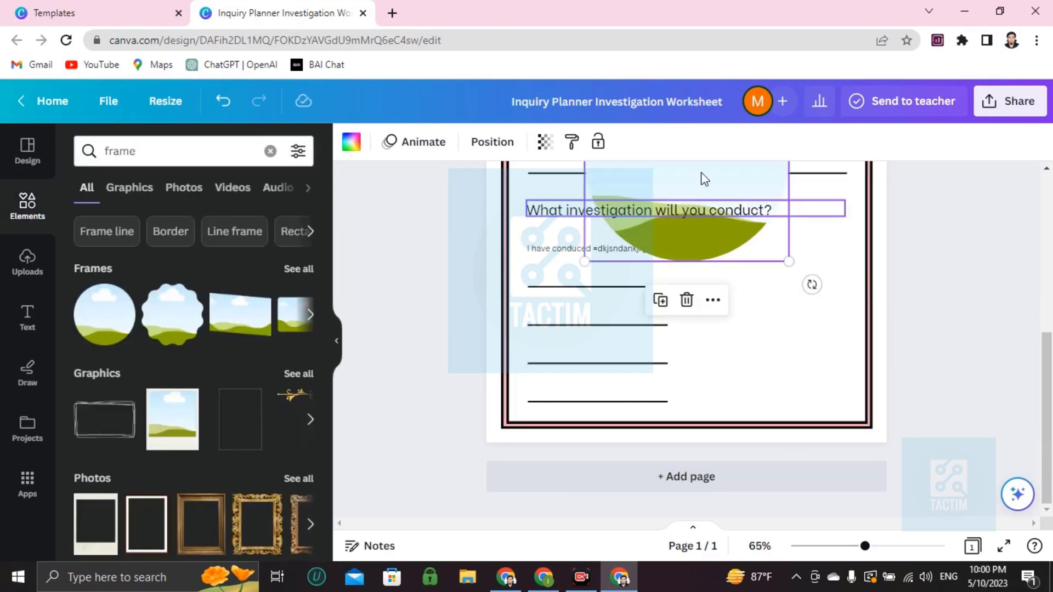
Shrink the circle frame and position it beside the investigation answer lines
left_click_drag(701, 179, 812, 329)
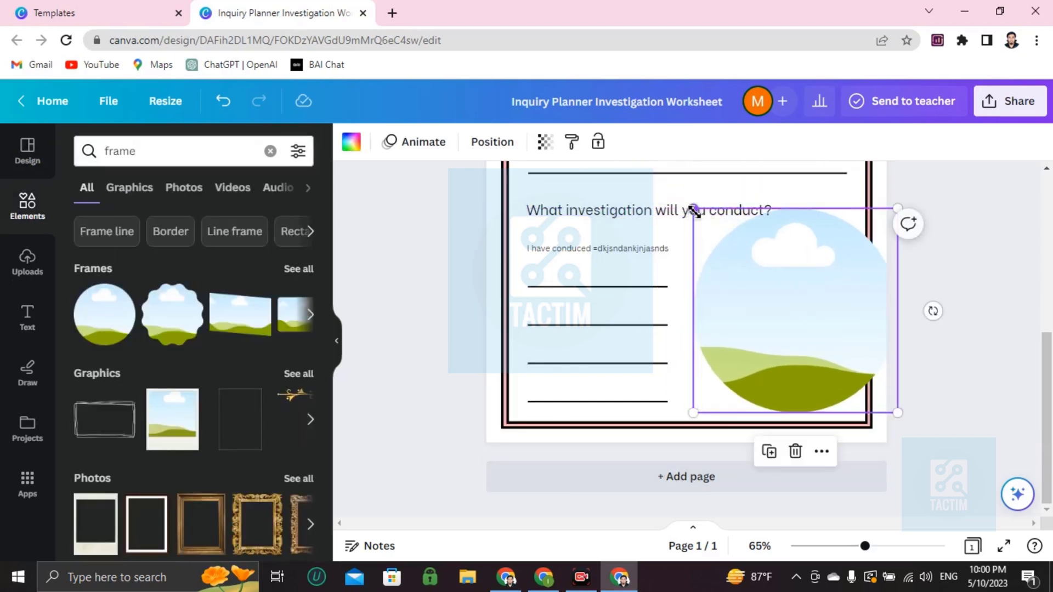
left_click_drag(694, 210, 775, 296)
left_click_drag(828, 348, 783, 320)
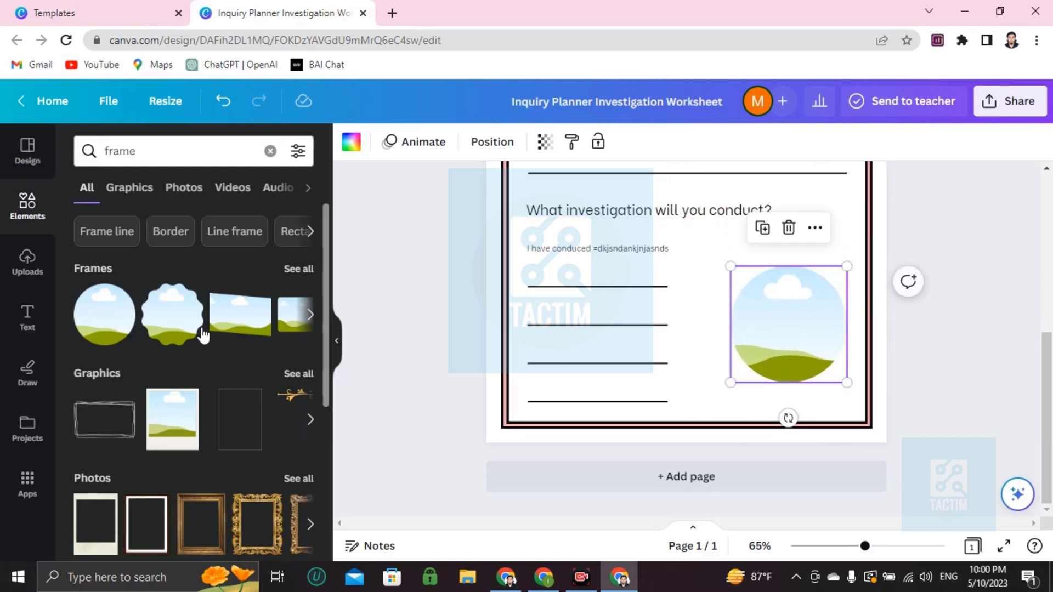
Fill the frame with the uploaded portrait photo after cancelling a new upload
left_click(25, 266)
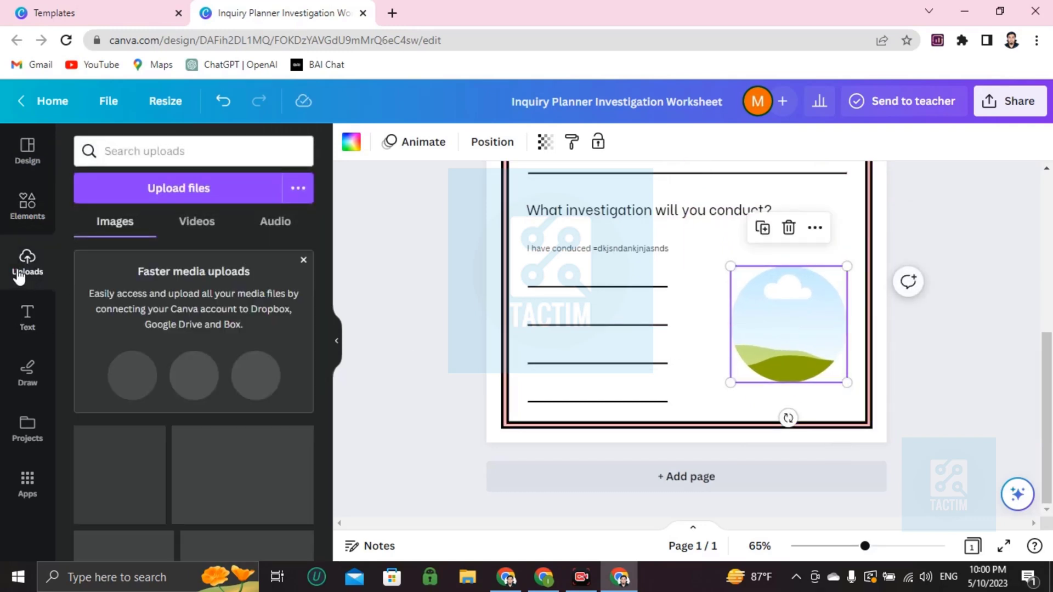
left_click(140, 199)
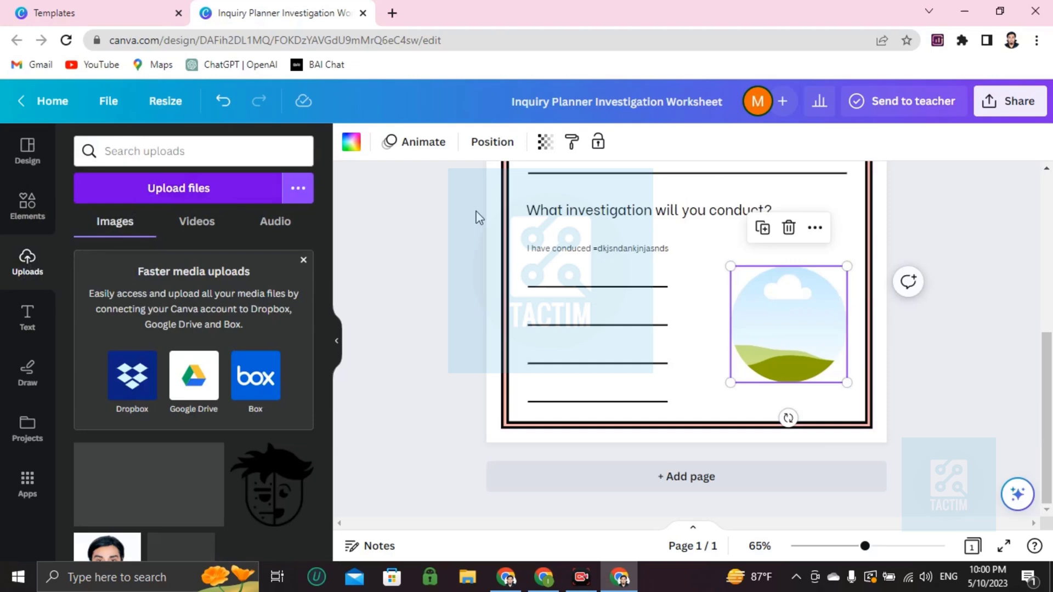
scroll(392, 228, "down", 5)
scroll(444, 288, "down", 5)
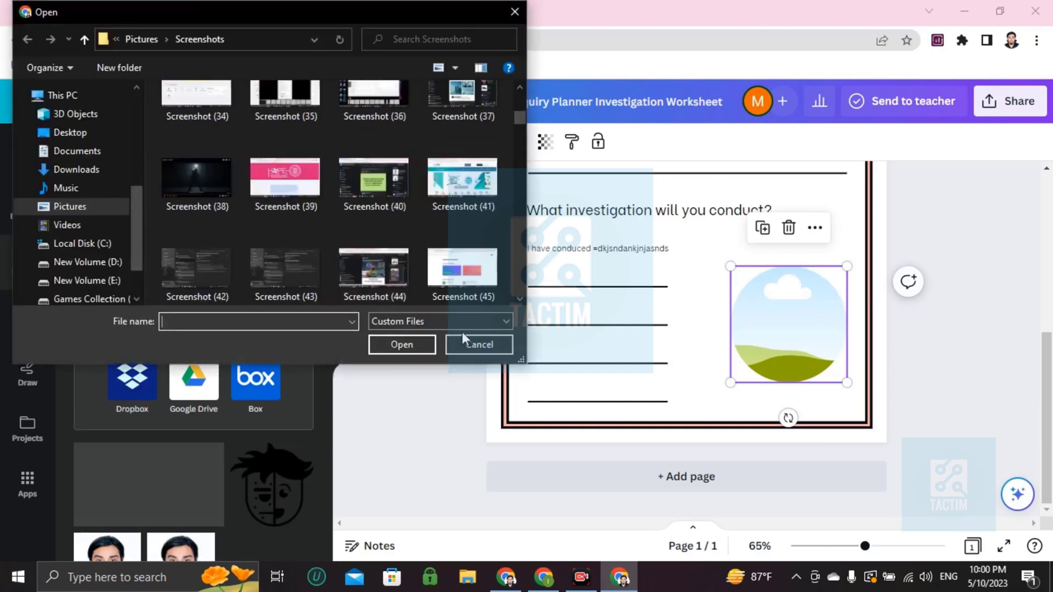
left_click(479, 345)
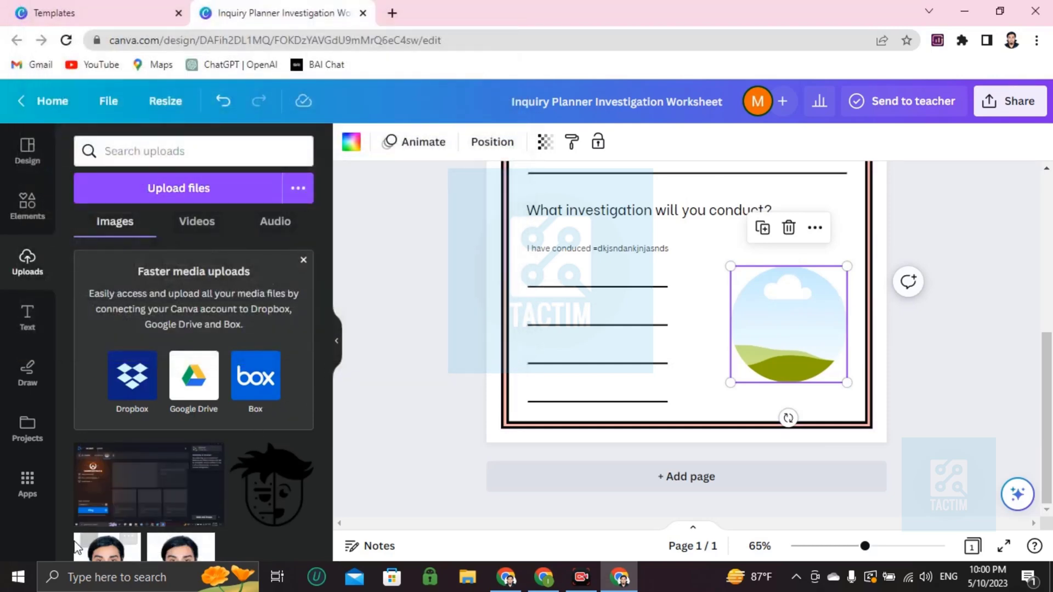
left_click(114, 553)
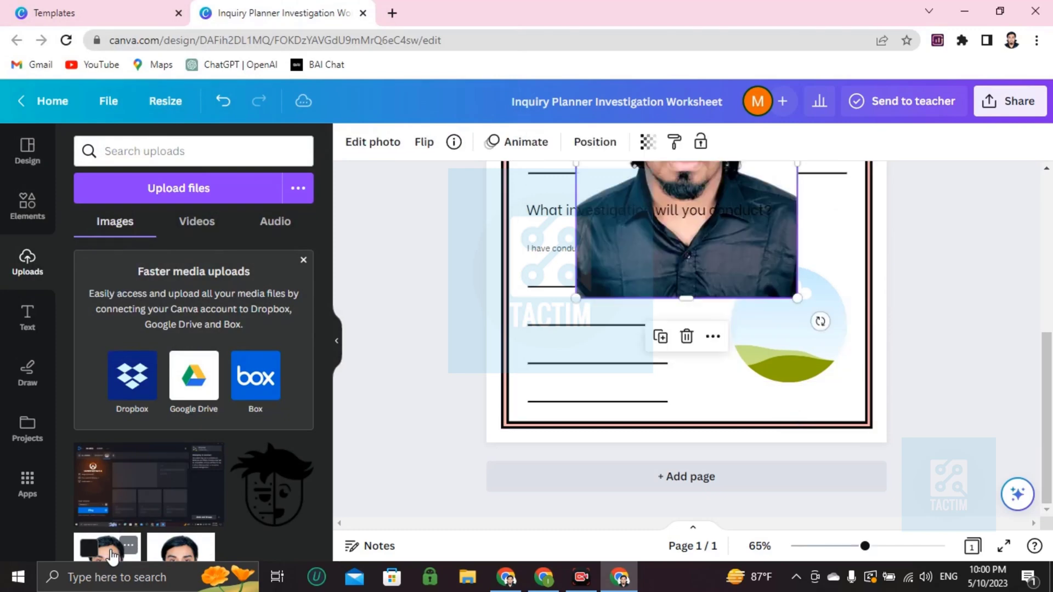
scroll(608, 247, "up", 3)
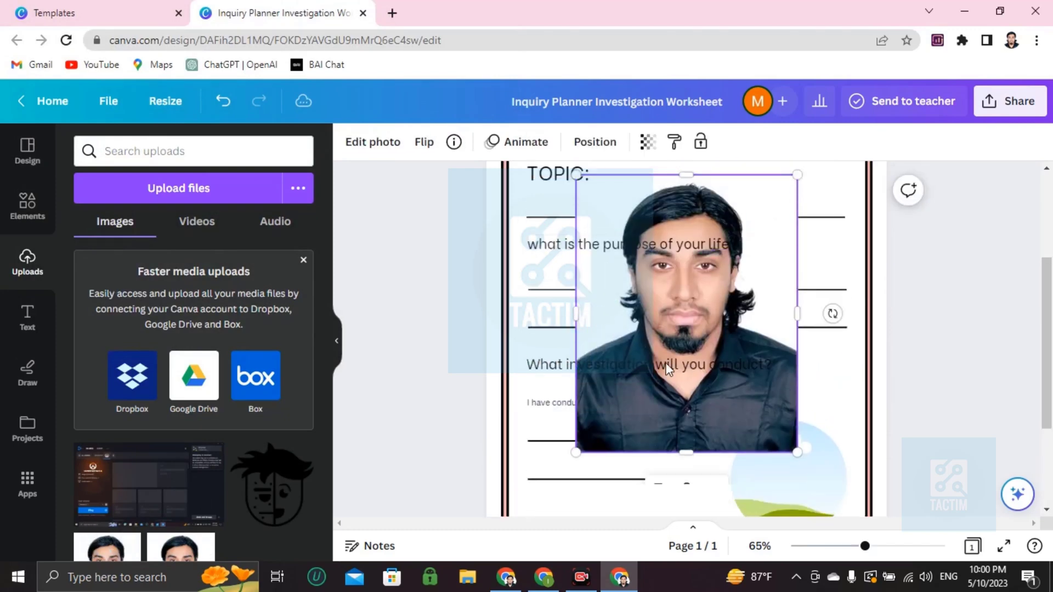
left_click_drag(604, 313, 733, 510)
scroll(698, 378, "down", 3)
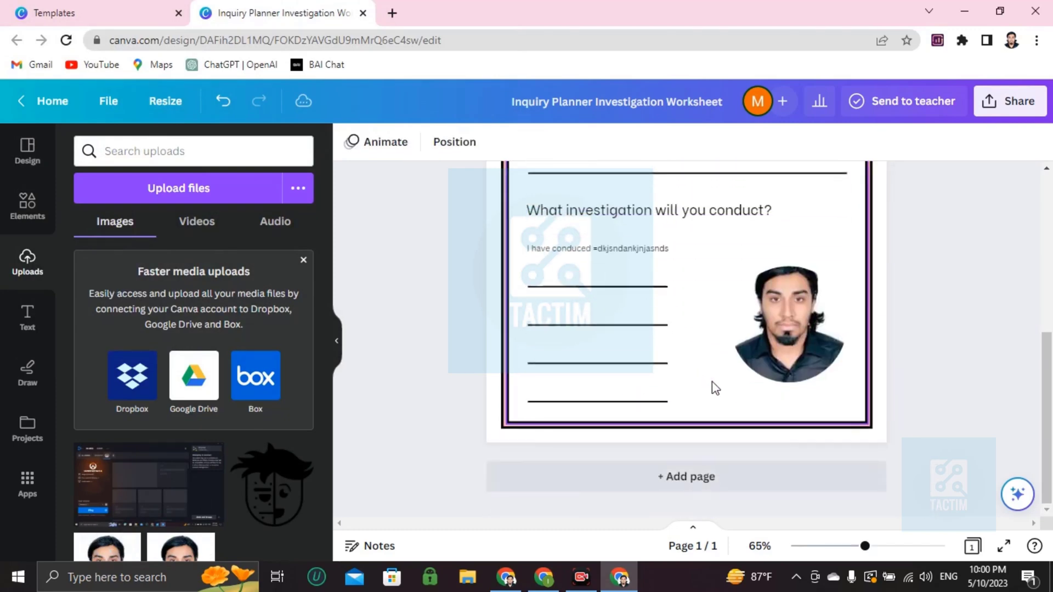
Delete the framed portrait photo from the page
left_click(774, 333)
key("Delete")
key("Delete")
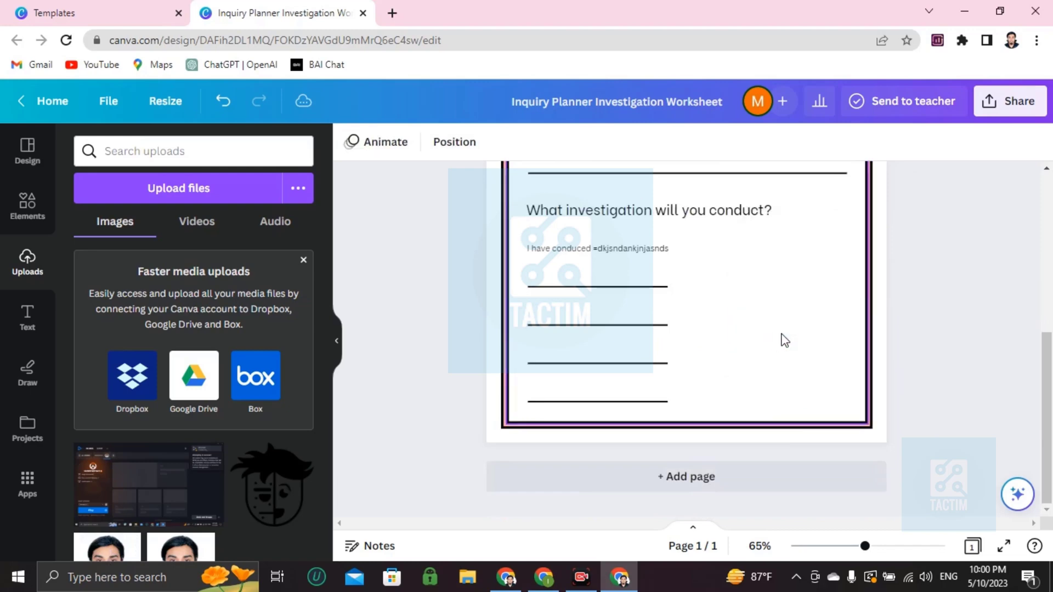
scroll(785, 341, "up", 3)
scroll(740, 329, "down", 2)
scroll(729, 322, "down", 1)
scroll(725, 333, "up", 3)
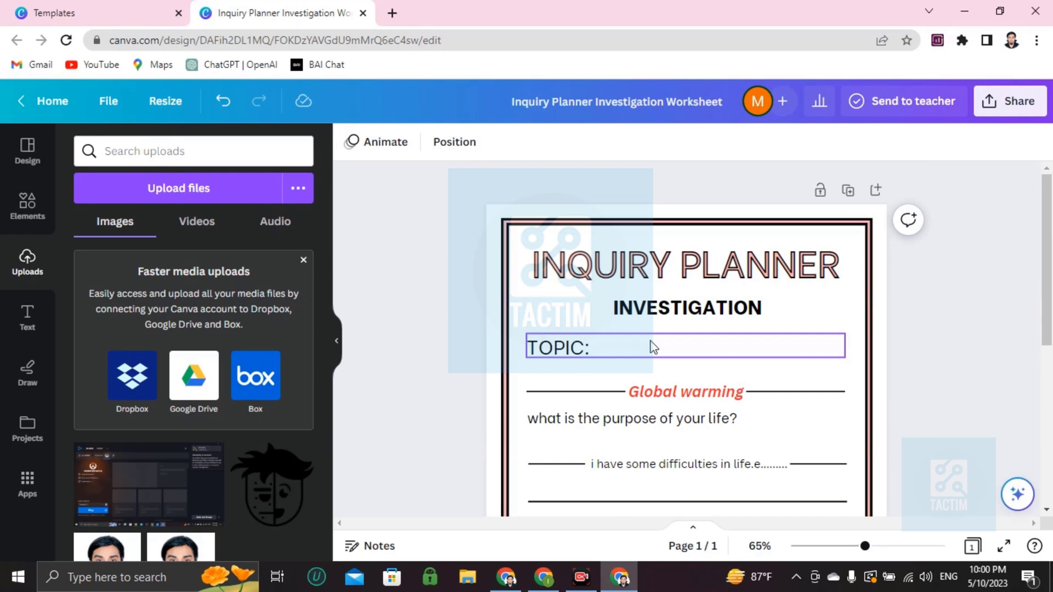
scroll(650, 346, "down", 5)
Give the worksheet's border frame a blue-purple gradient
left_click(788, 346)
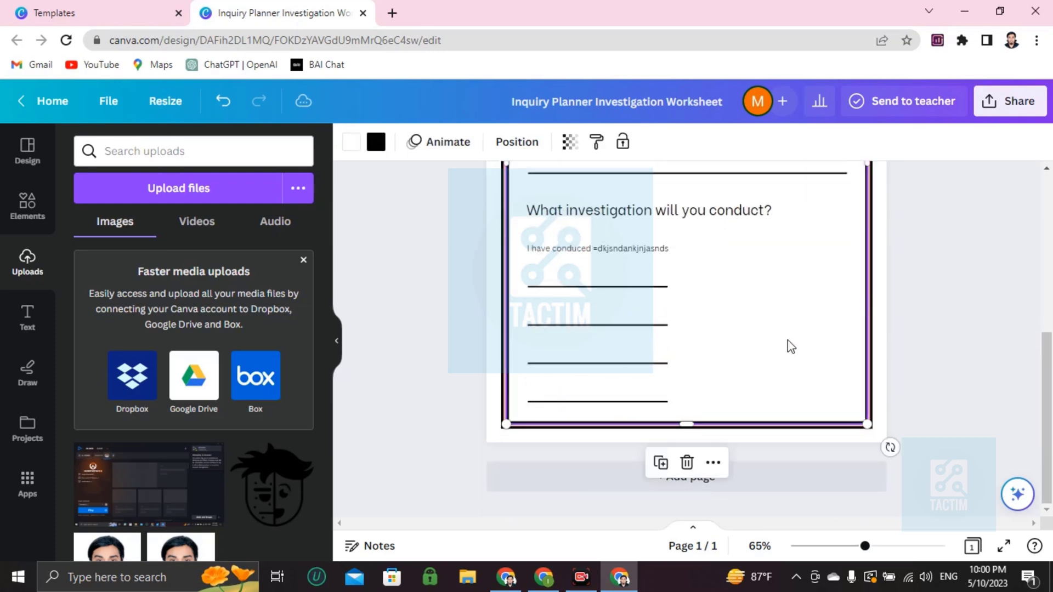
left_click(376, 141)
scroll(170, 430, "down", 3)
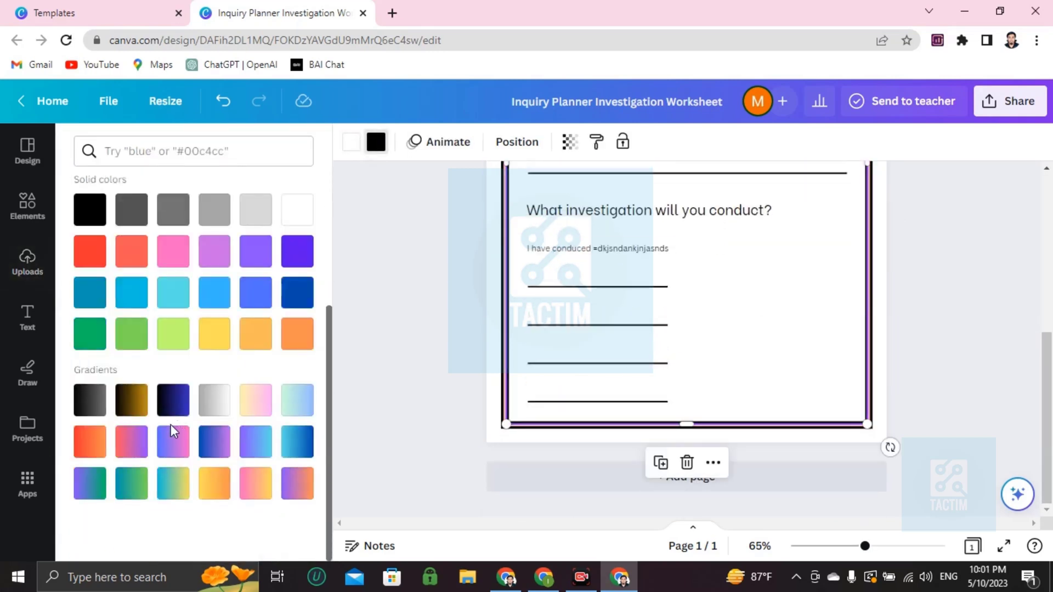
left_click(212, 414)
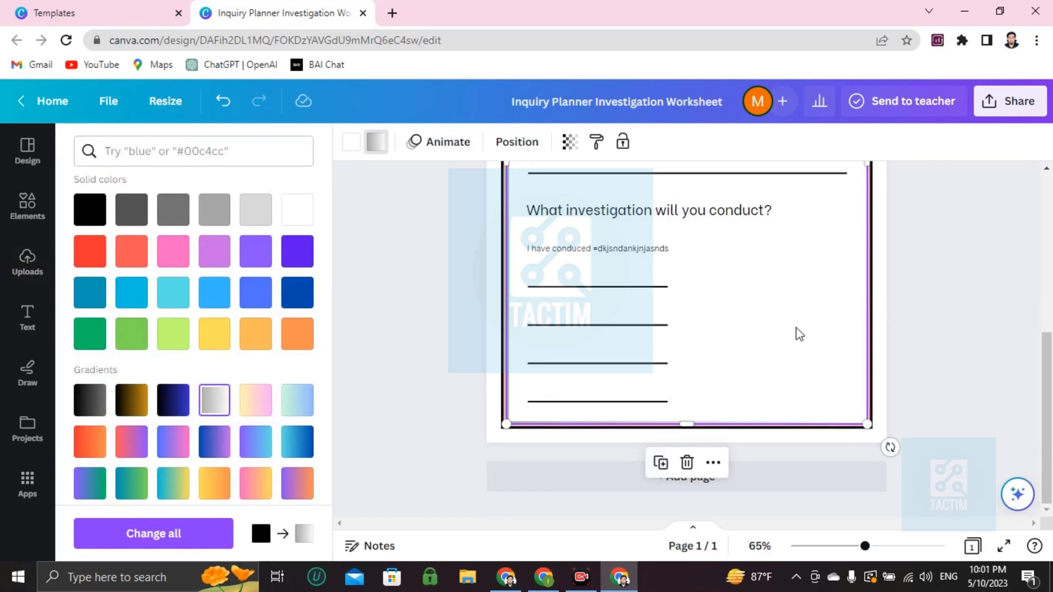
left_click(245, 450)
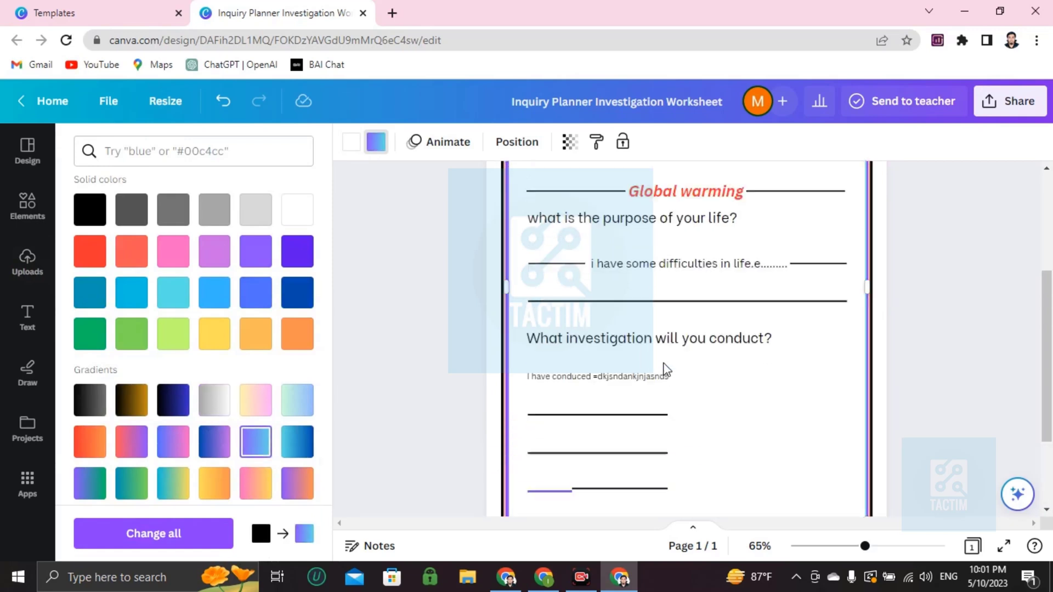
scroll(665, 369, "up", 3)
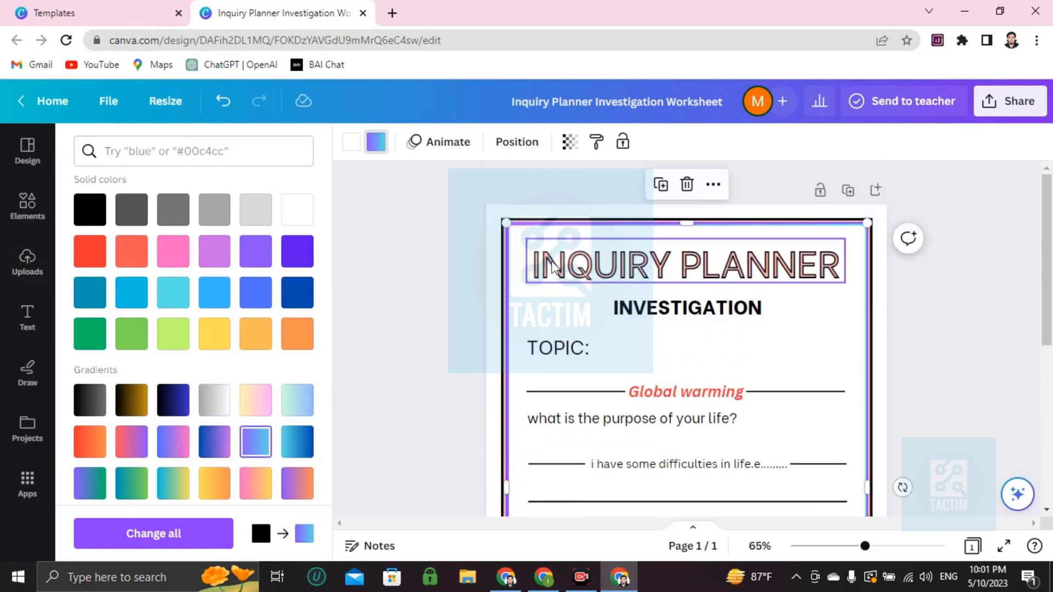
left_click(656, 228)
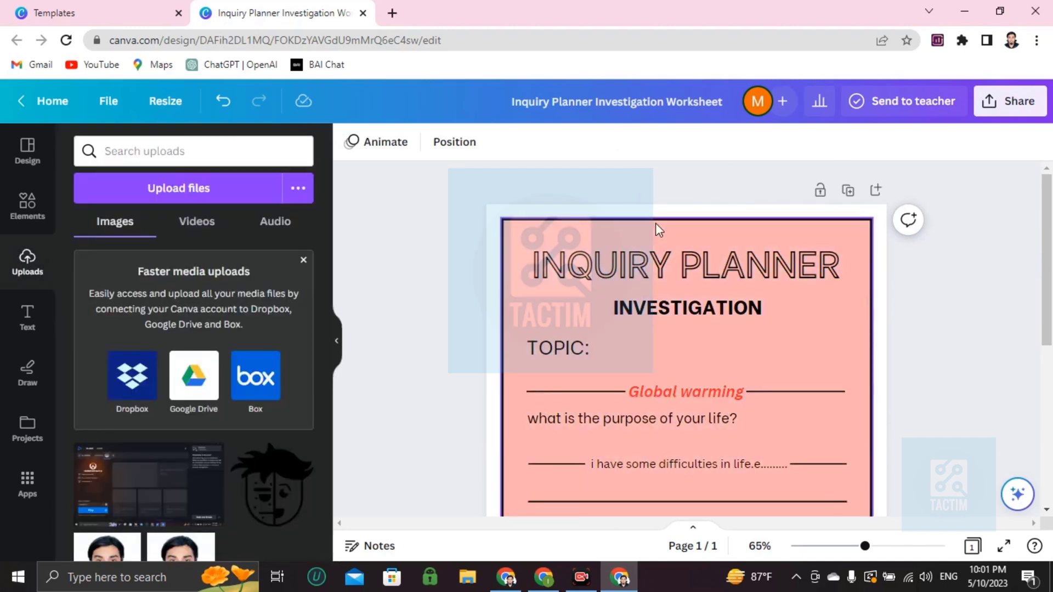
Set the page background to the pastel yellow-to-pink gradient after trying darker ones
left_click(807, 353)
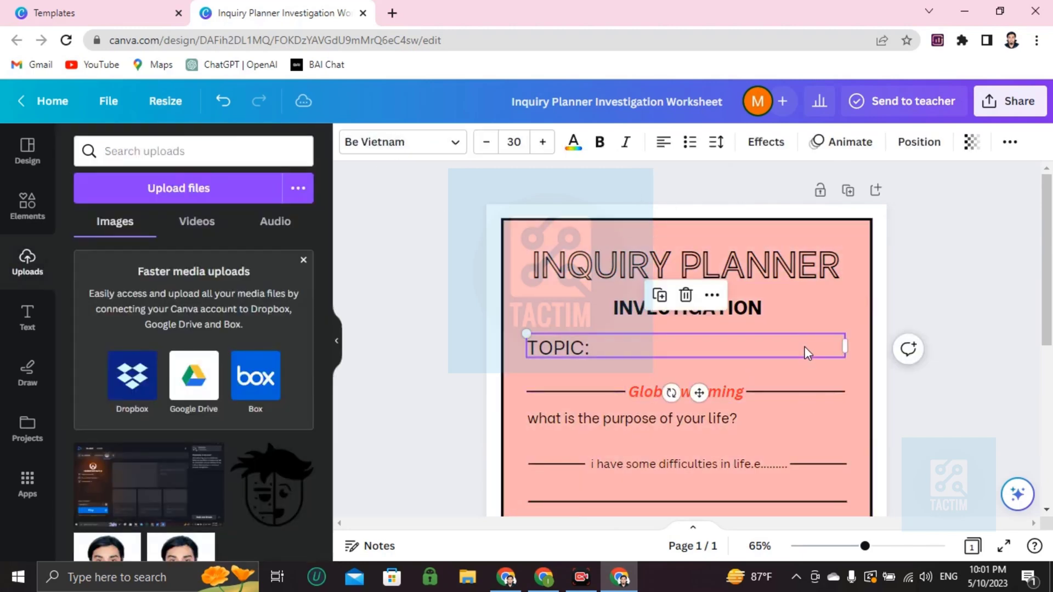
left_click(552, 228)
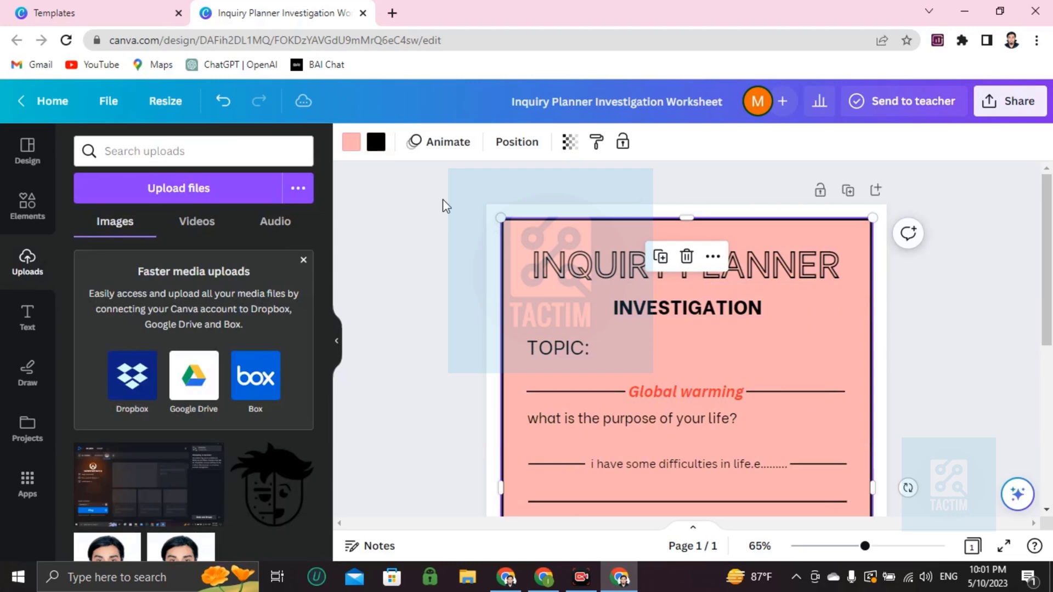
left_click(351, 146)
scroll(129, 404, "down", 5)
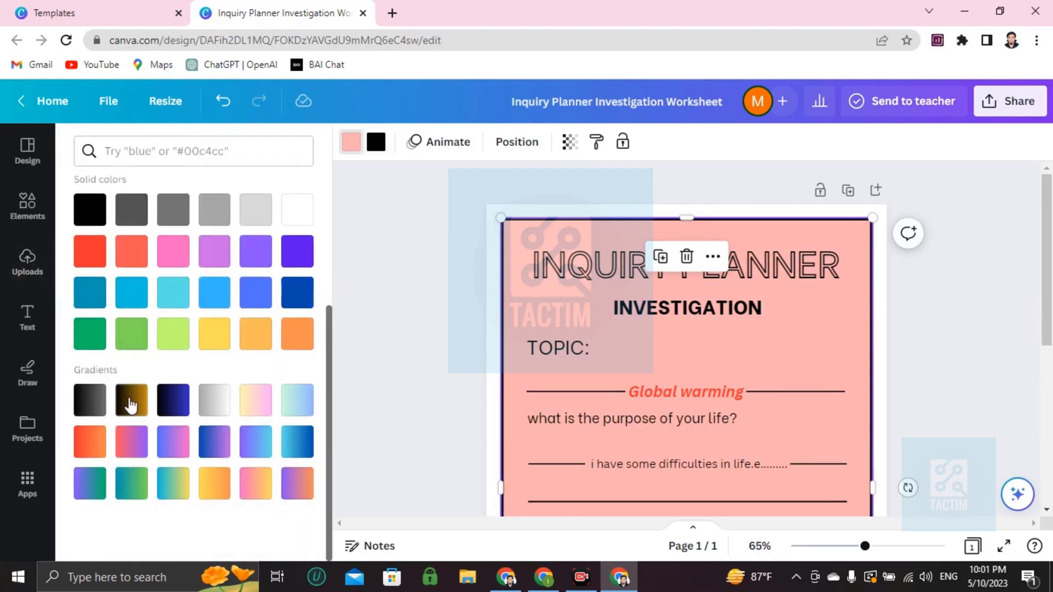
left_click(132, 401)
left_click(177, 409)
left_click(213, 409)
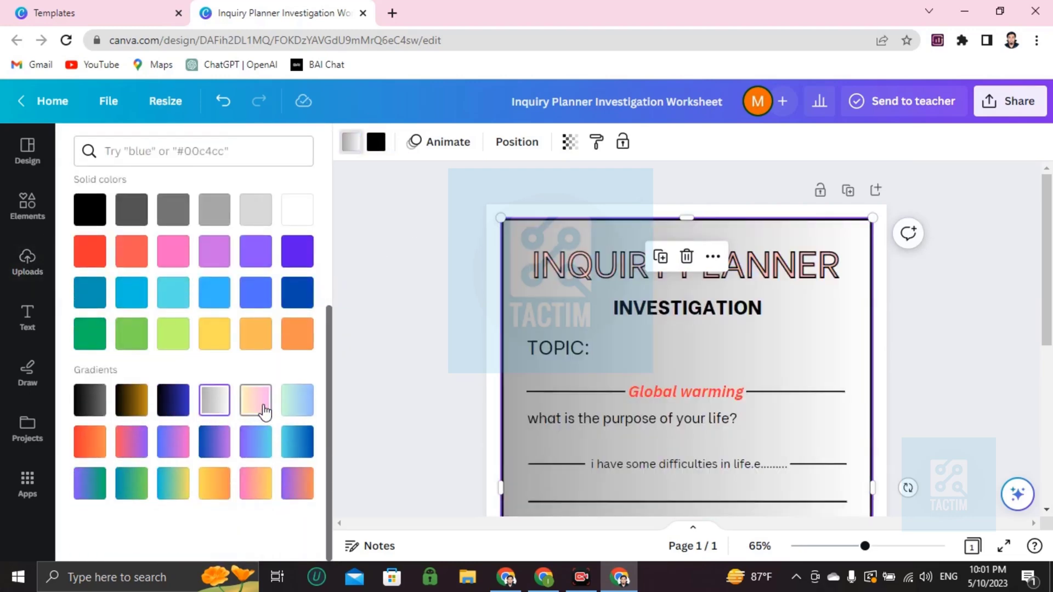
left_click(262, 408)
scroll(742, 332, "down", 2)
scroll(742, 332, "down", 2)
scroll(741, 329, "up", 4)
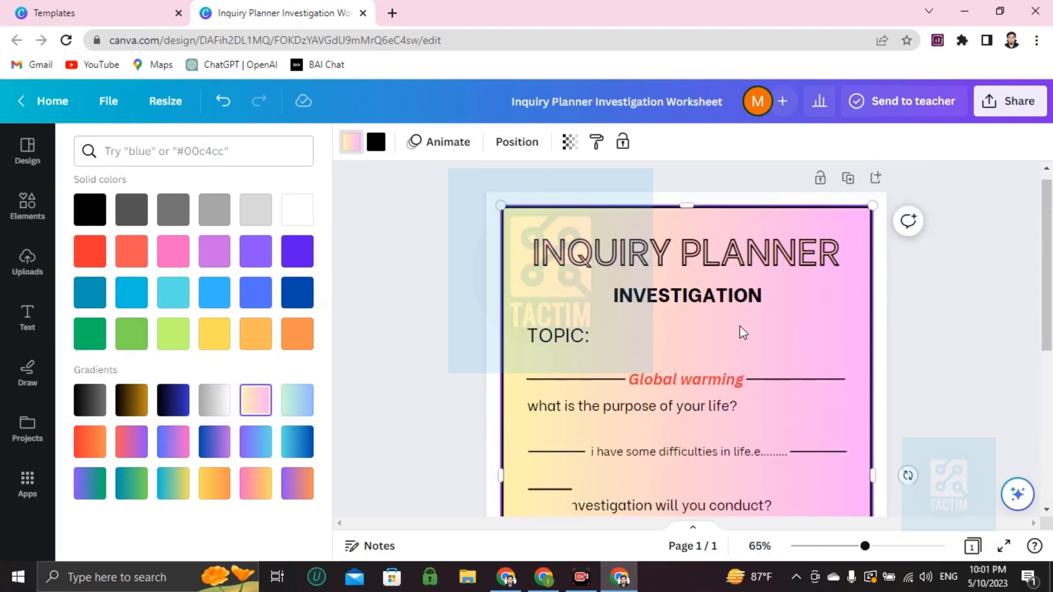
scroll(741, 329, "down", 4)
scroll(737, 322, "up", 2)
scroll(733, 327, "up", 2)
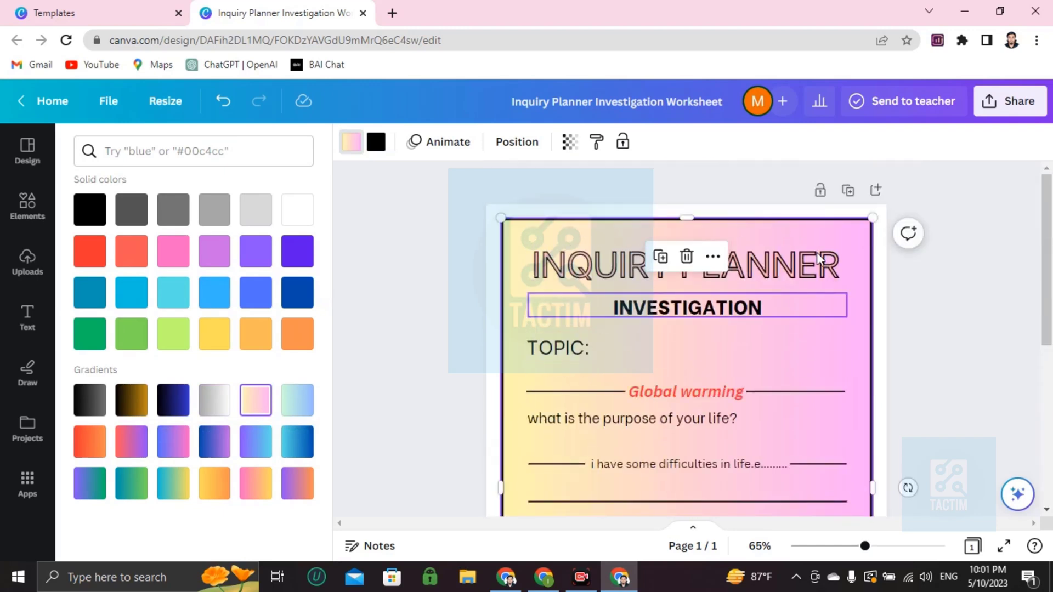
Download the worksheet from Share as a PDF Standard file
left_click(1012, 101)
scroll(804, 409, "down", 2)
left_click(813, 367)
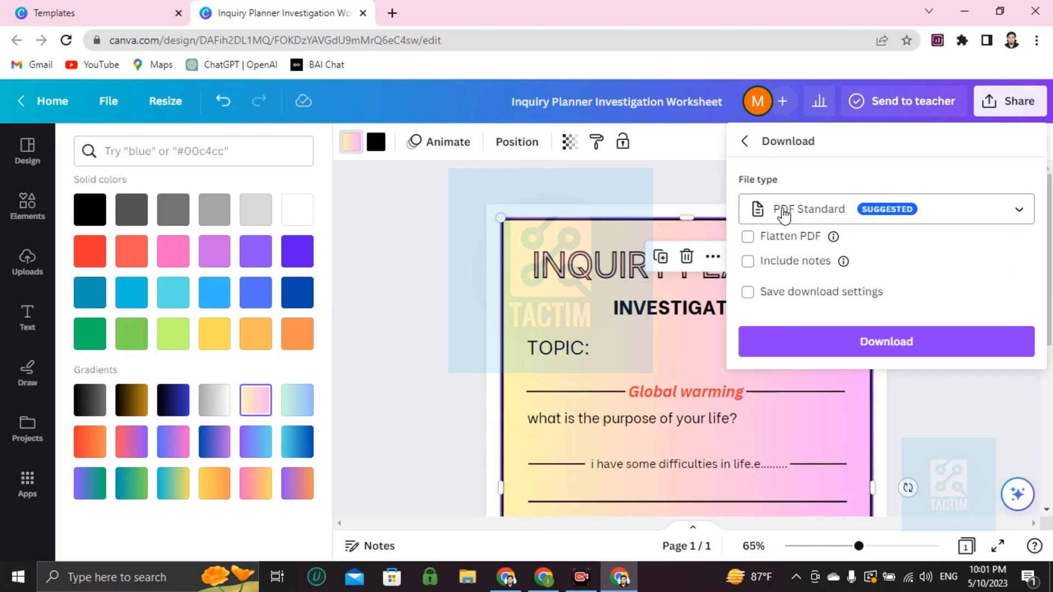
left_click(782, 211)
left_click(822, 213)
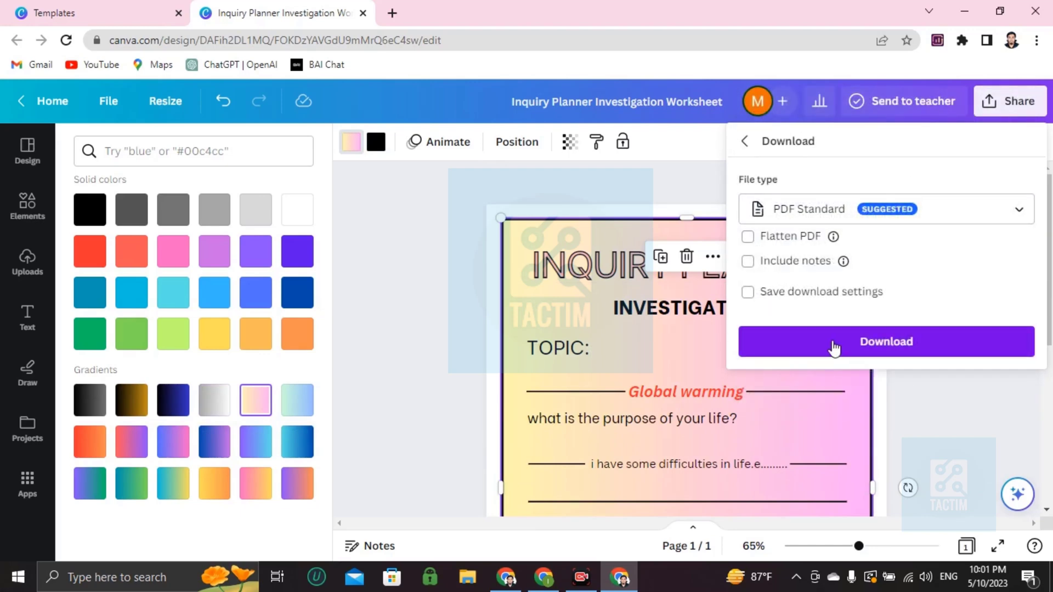
left_click(904, 346)
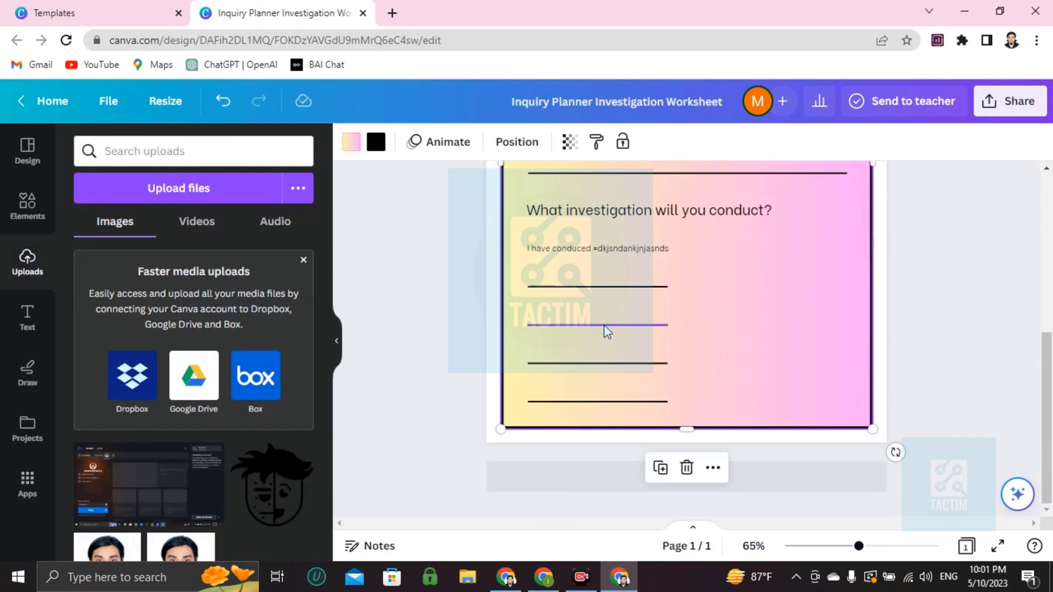
left_click(988, 113)
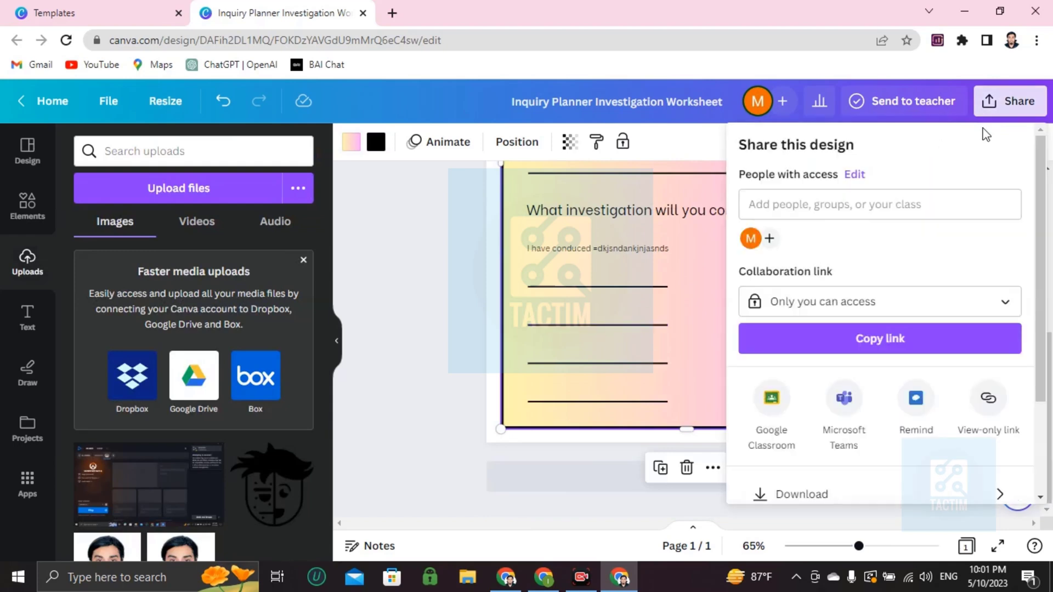
left_click(839, 303)
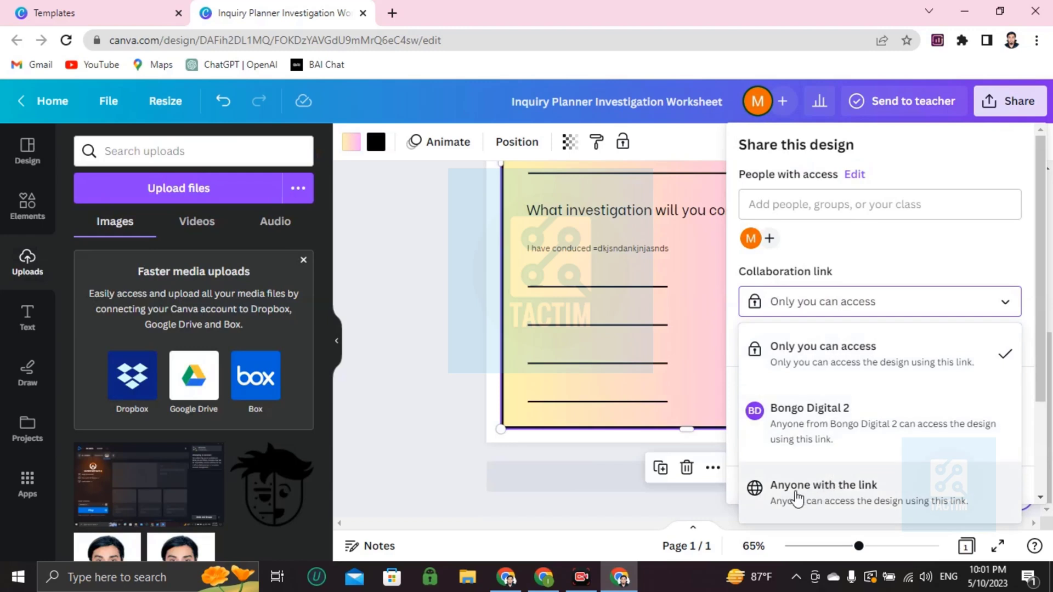
left_click(872, 507)
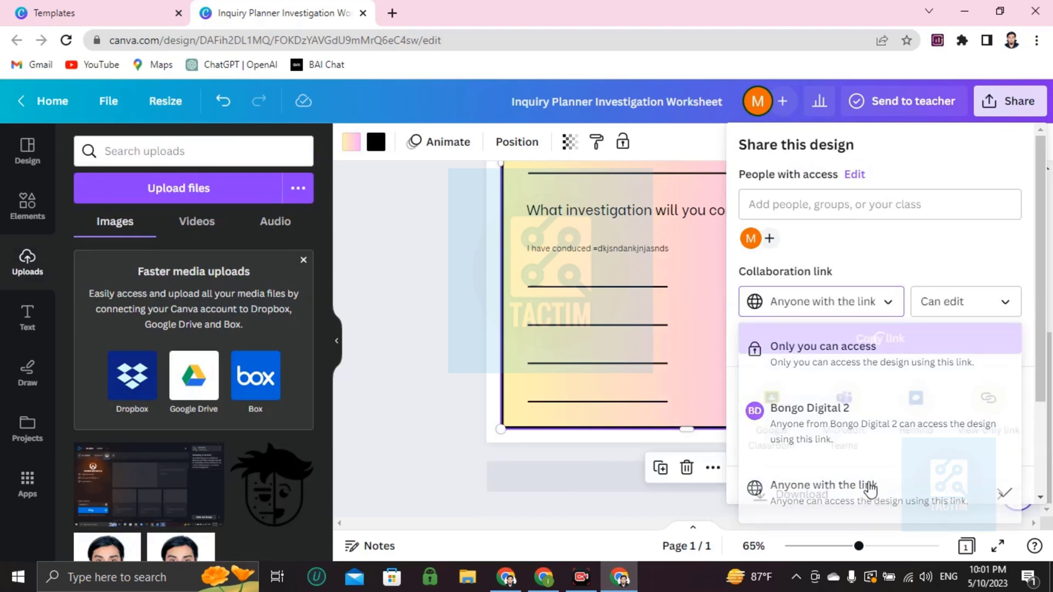
left_click(810, 201)
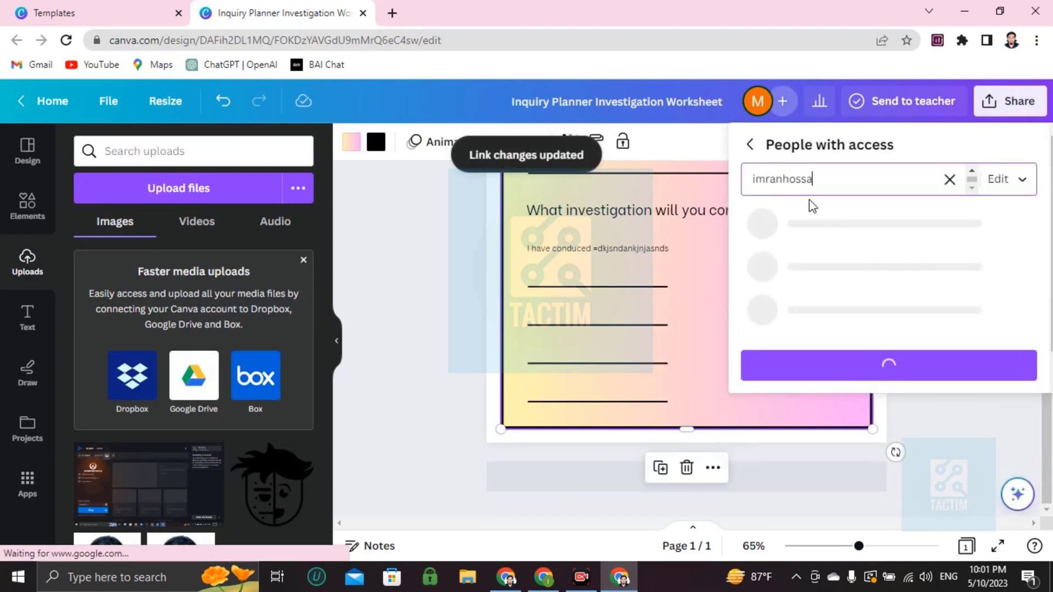
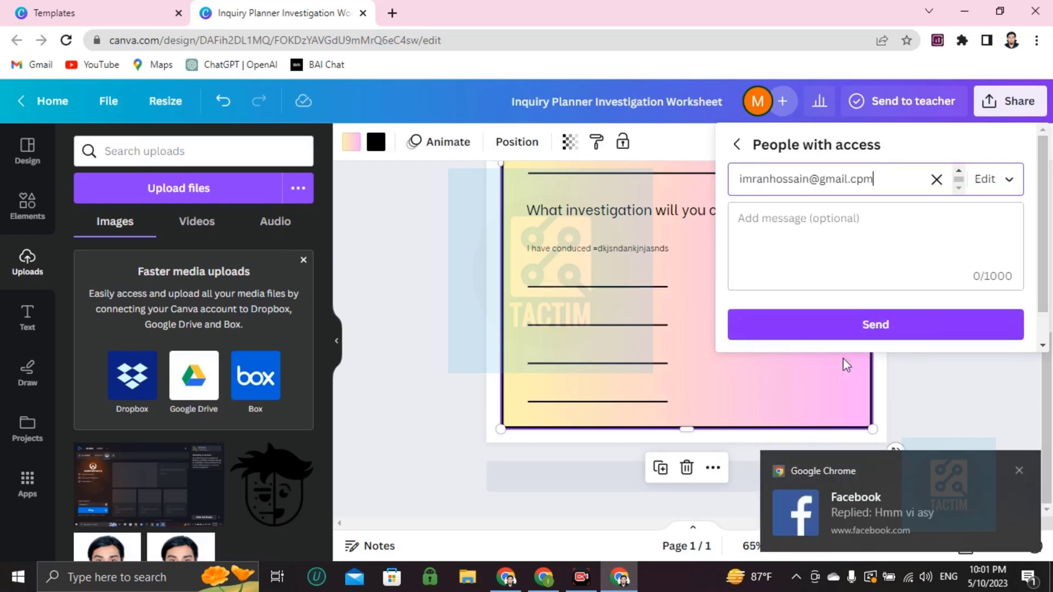
left_click(1018, 471)
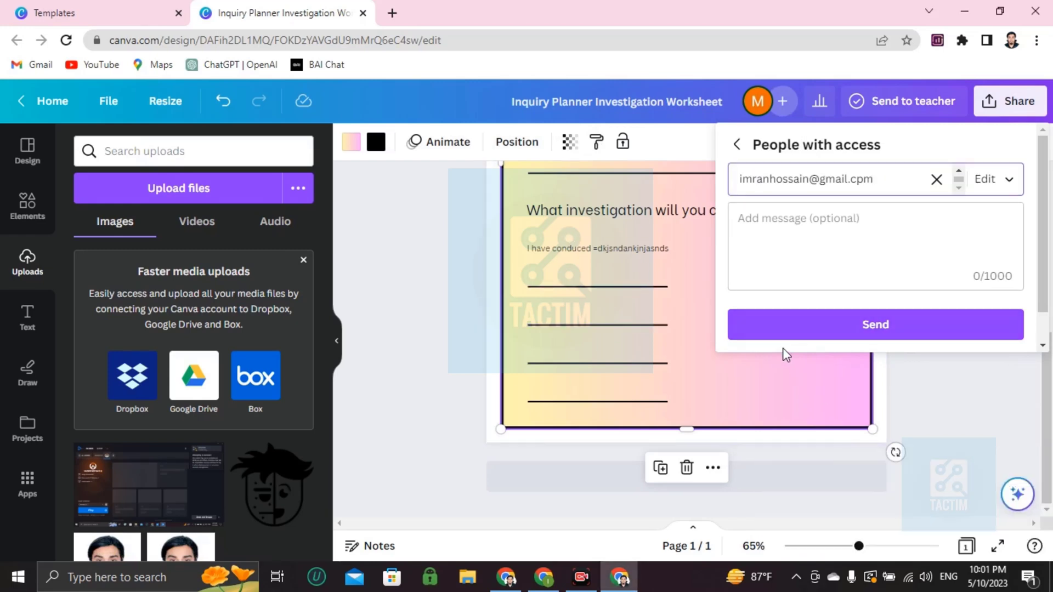
scroll(682, 374, "up", 5)
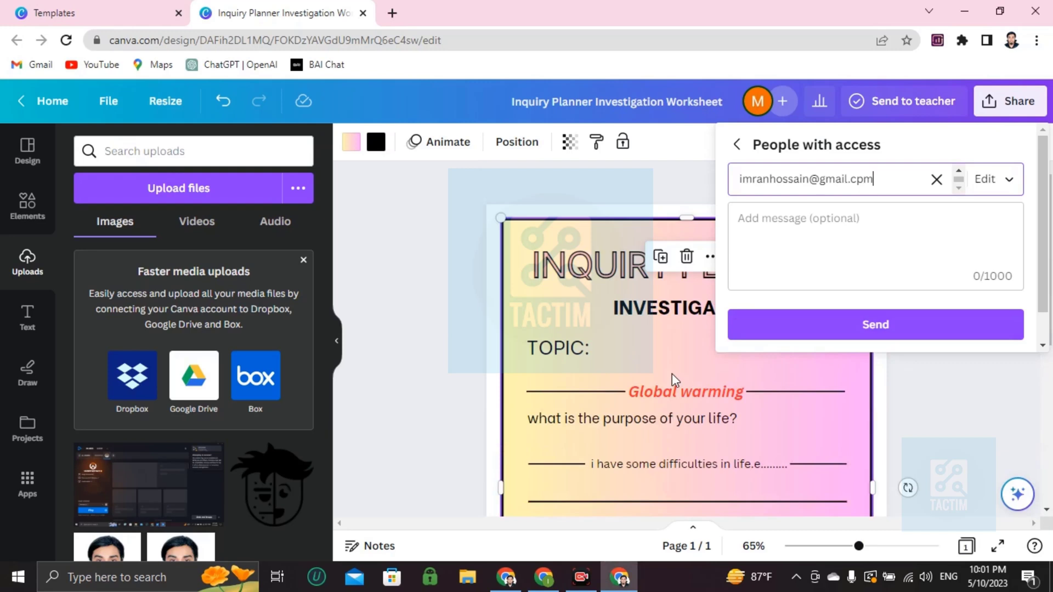